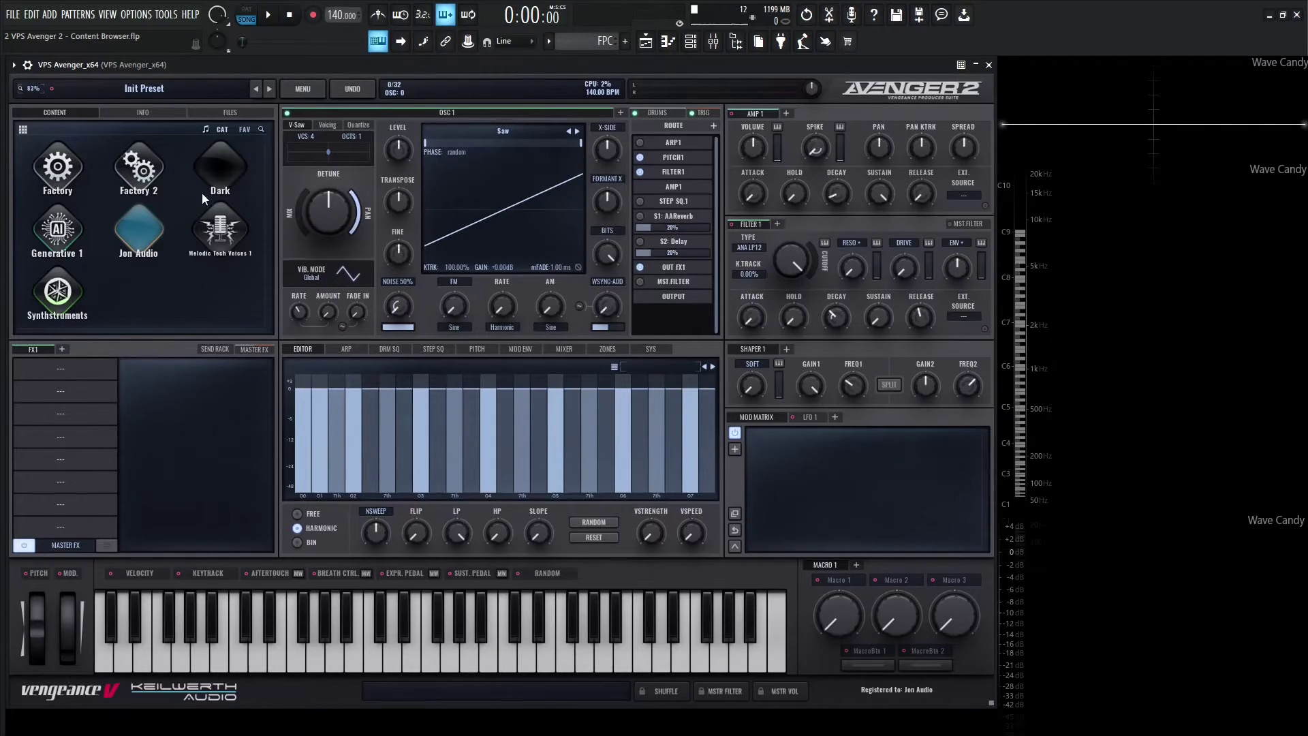
# Try the 1 and 8 per-row bank layouts, return to 3 per row, and open Factory 2.
pyautogui.click(26, 131)
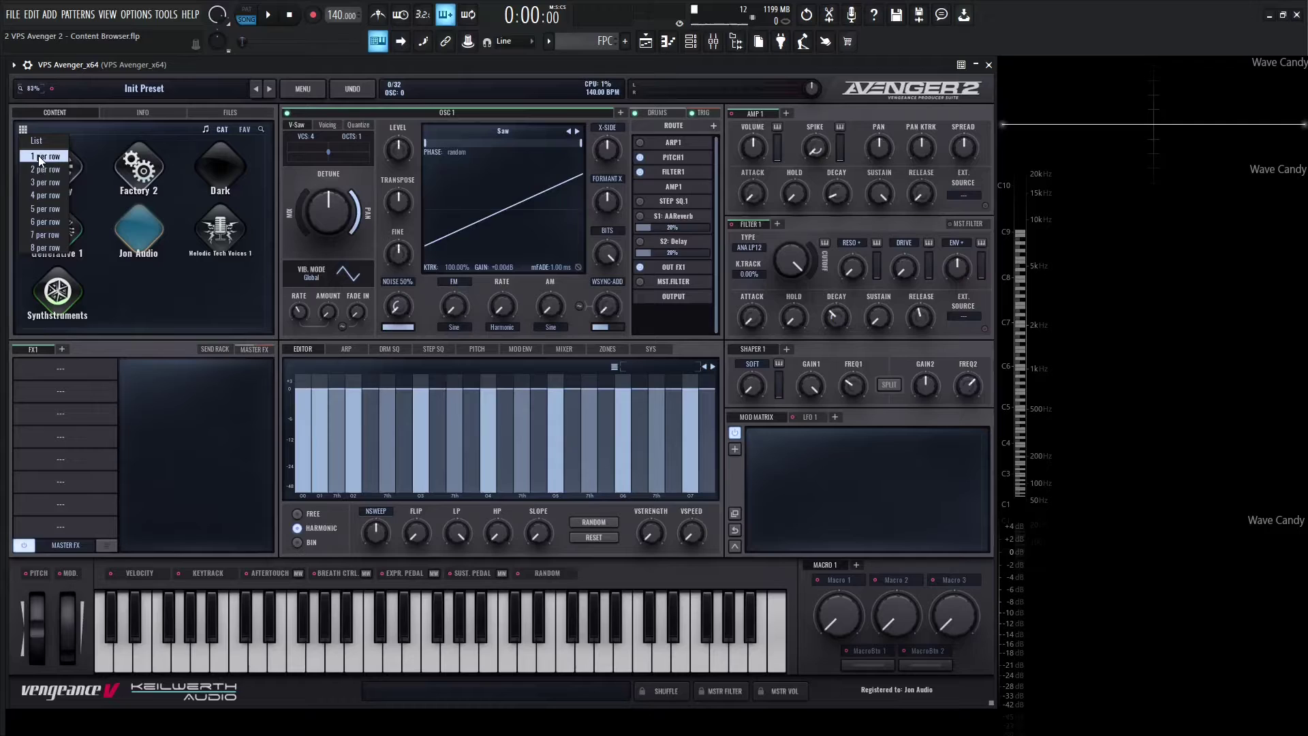
pyautogui.click(41, 156)
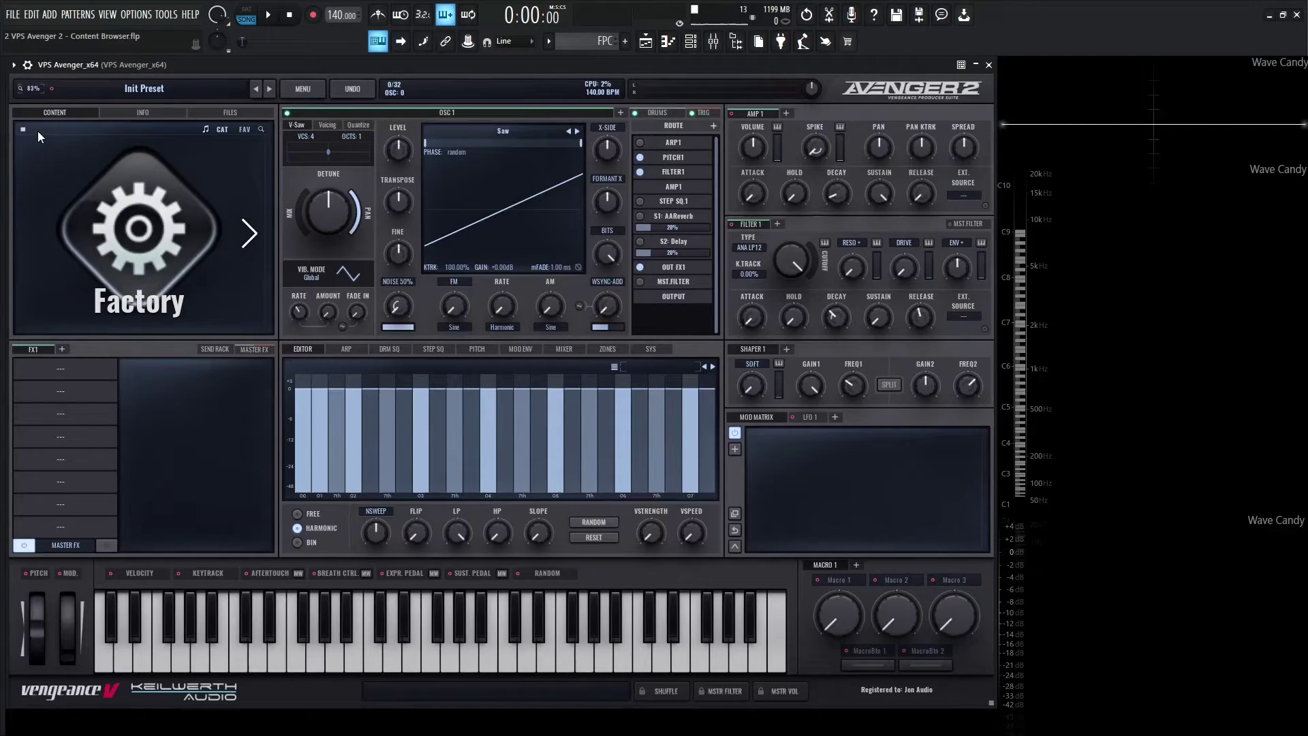
pyautogui.click(23, 130)
pyautogui.click(60, 251)
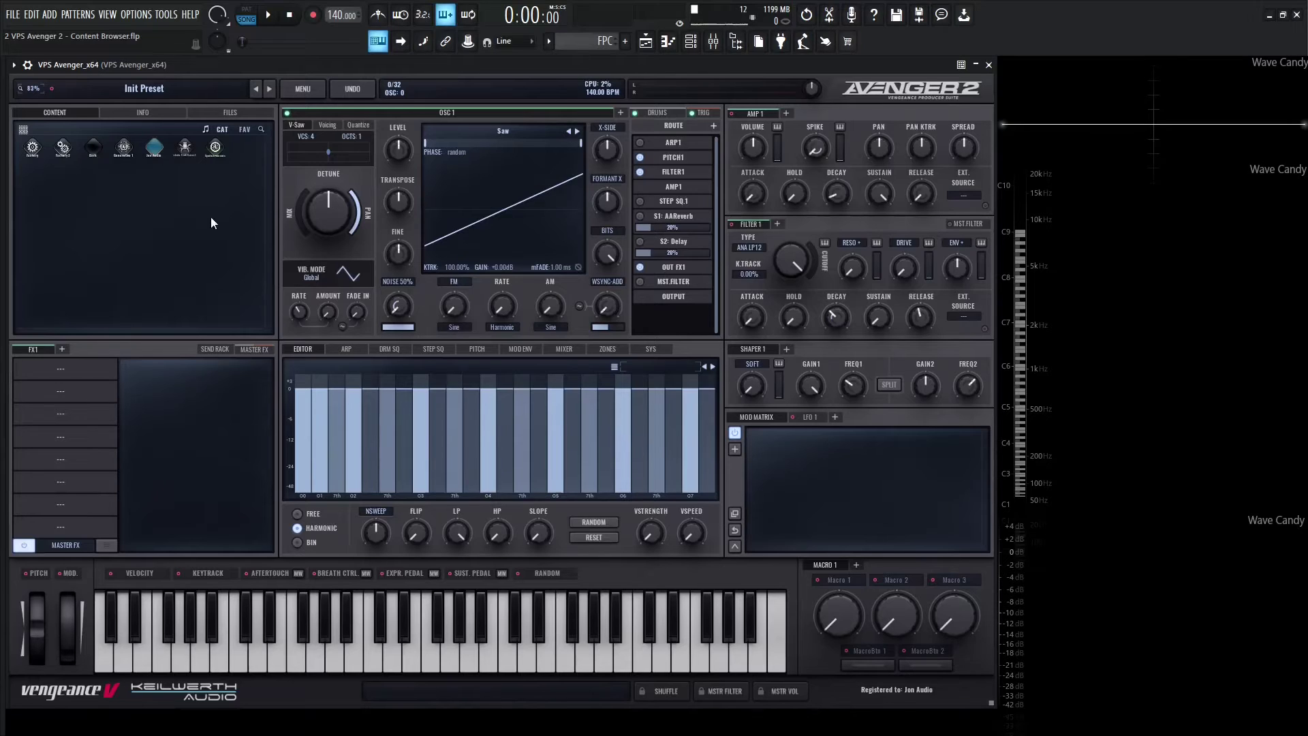
pyautogui.click(26, 130)
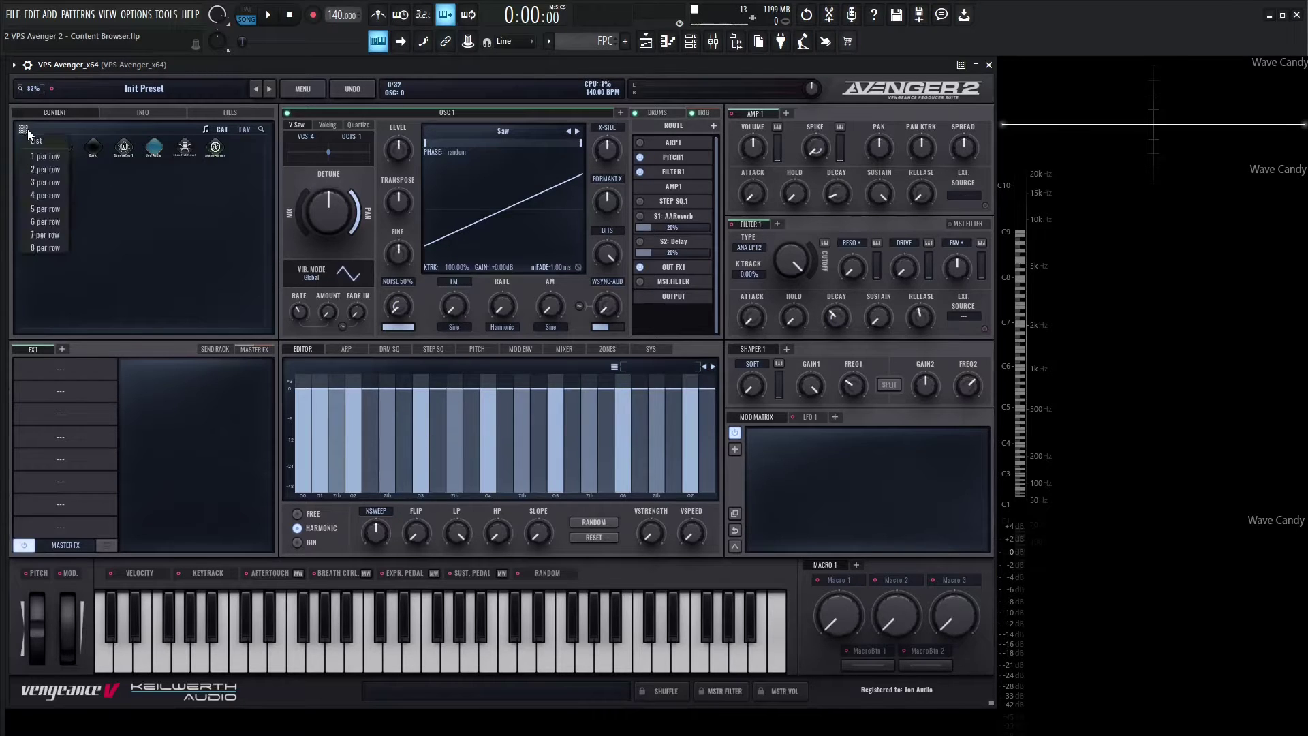
pyautogui.click(52, 182)
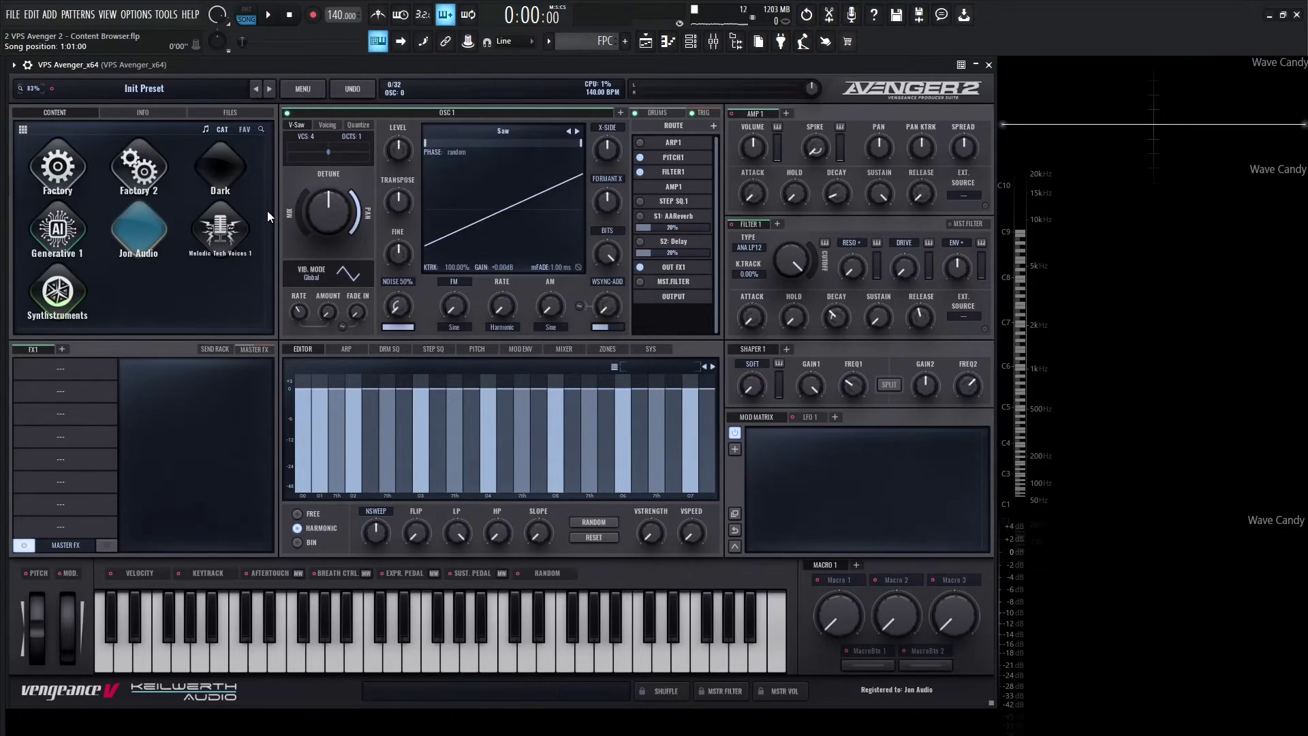
pyautogui.click(136, 170)
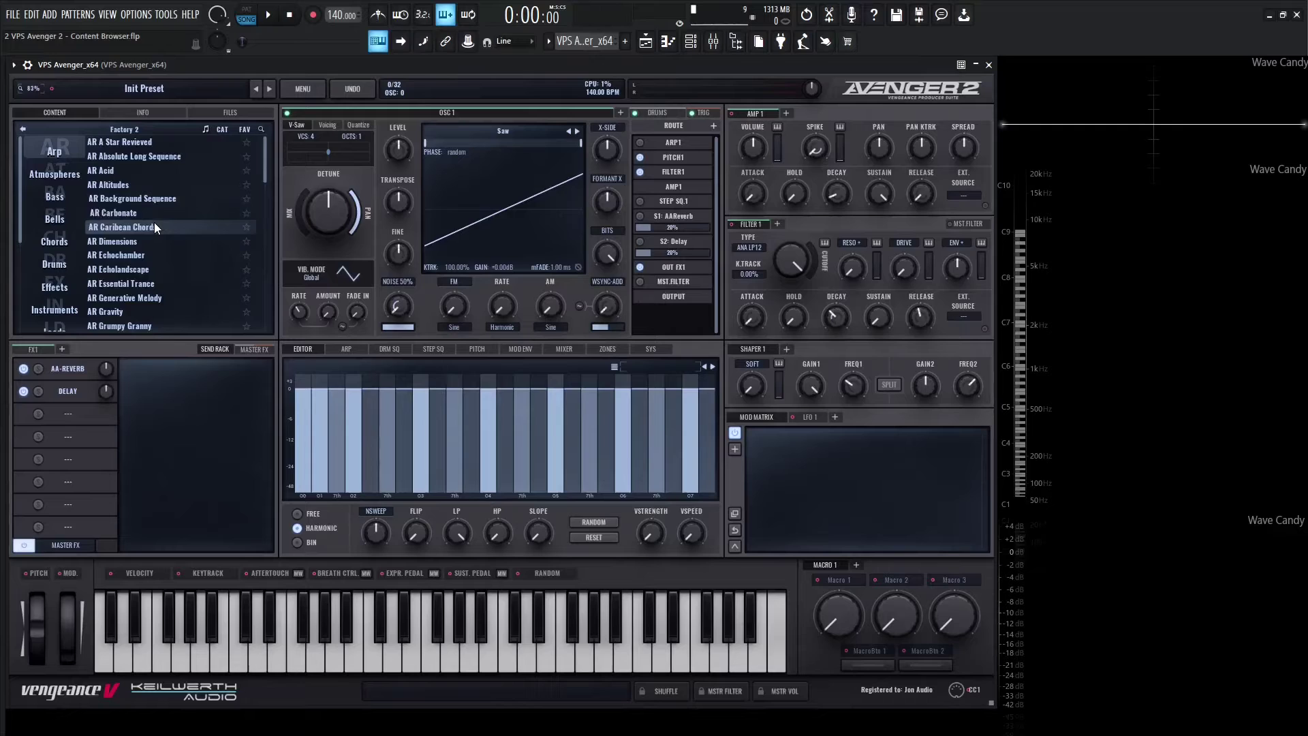
pyautogui.scroll(-10, 154, 198)
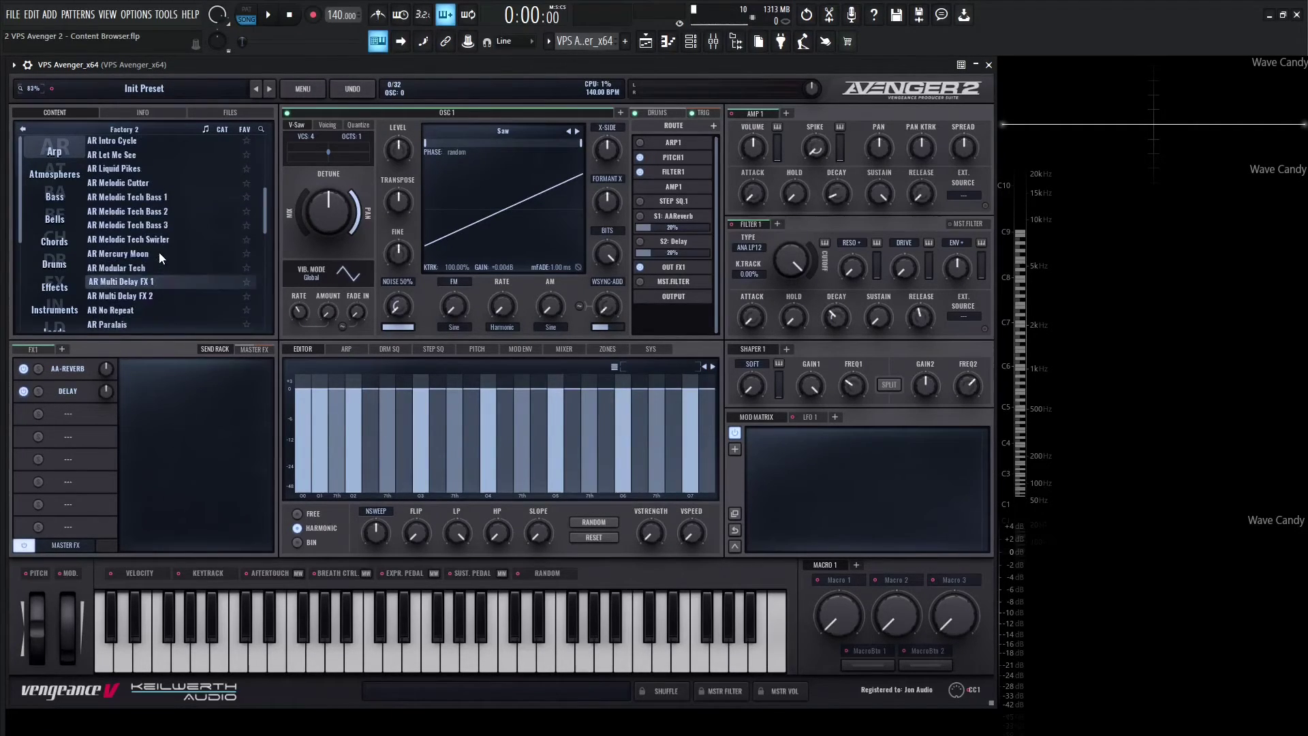
pyautogui.click(57, 191)
pyautogui.click(59, 215)
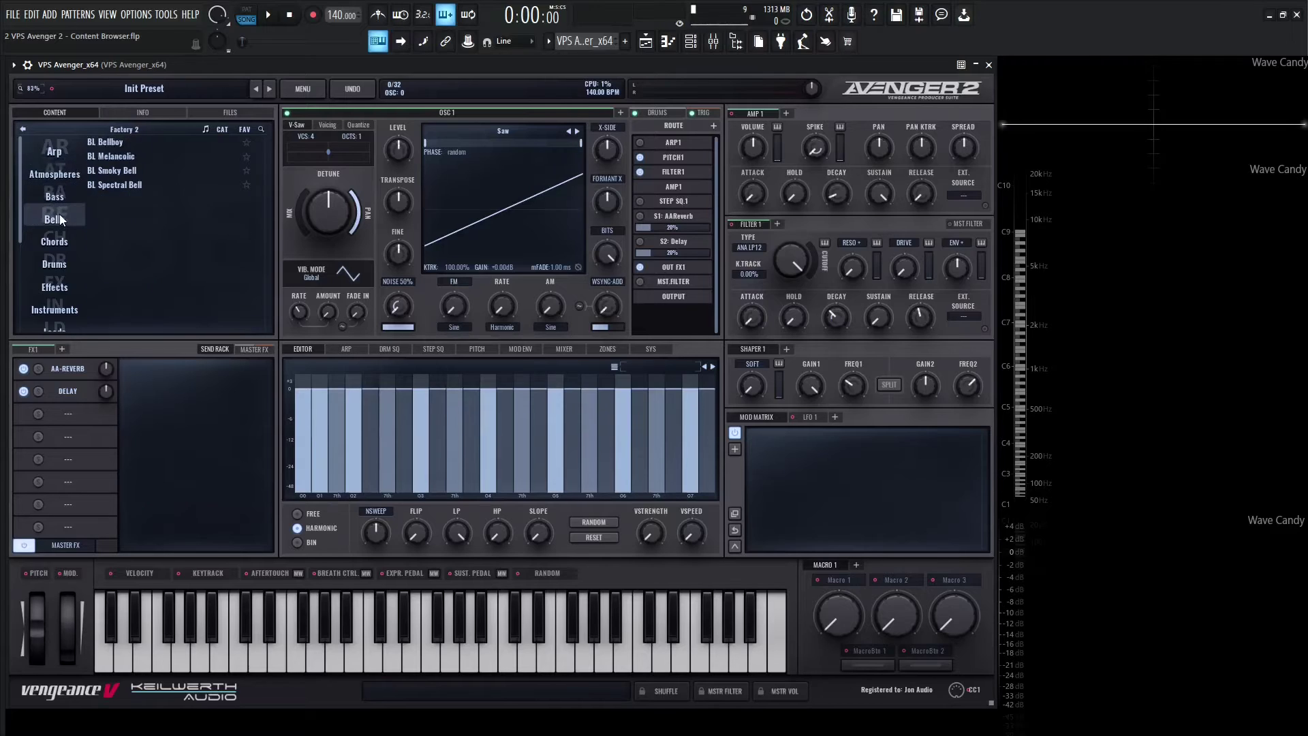
pyautogui.click(63, 240)
pyautogui.click(62, 263)
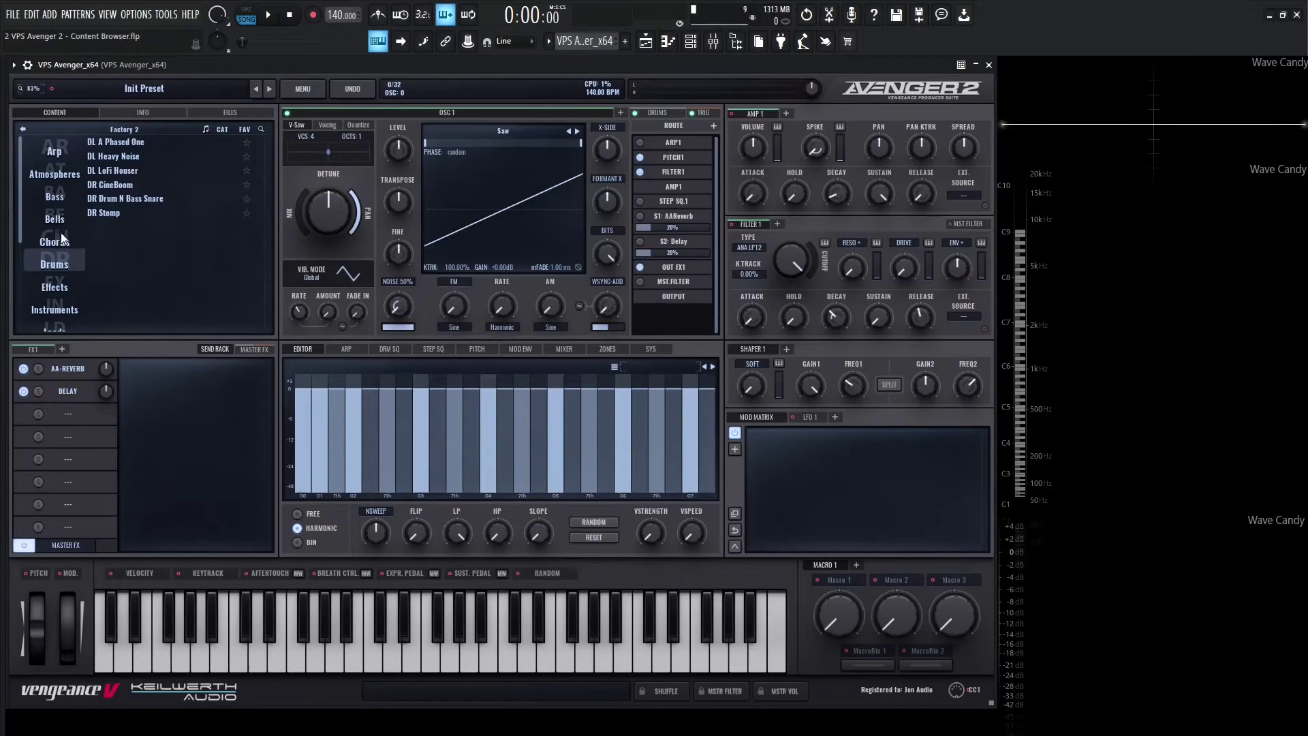
pyautogui.scroll(-6, 60, 235)
pyautogui.scroll(-1, 53, 239)
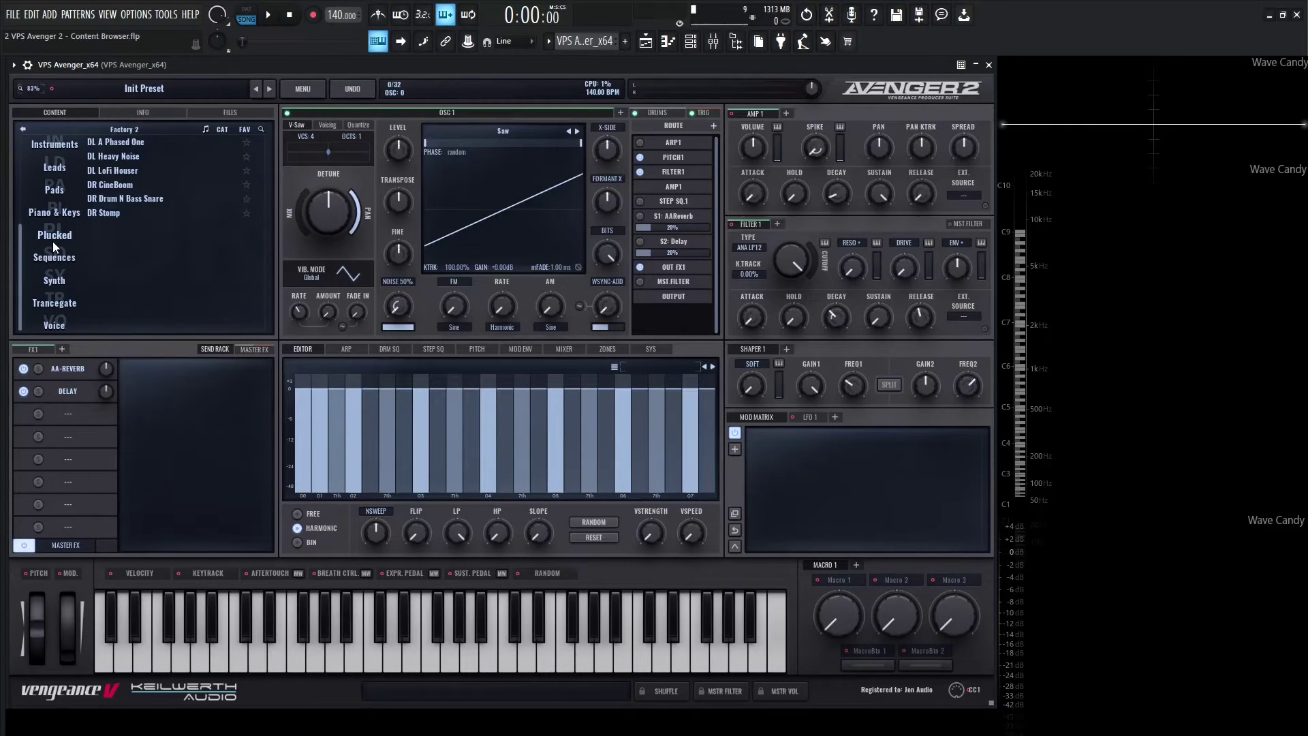
pyautogui.scroll(7, 48, 227)
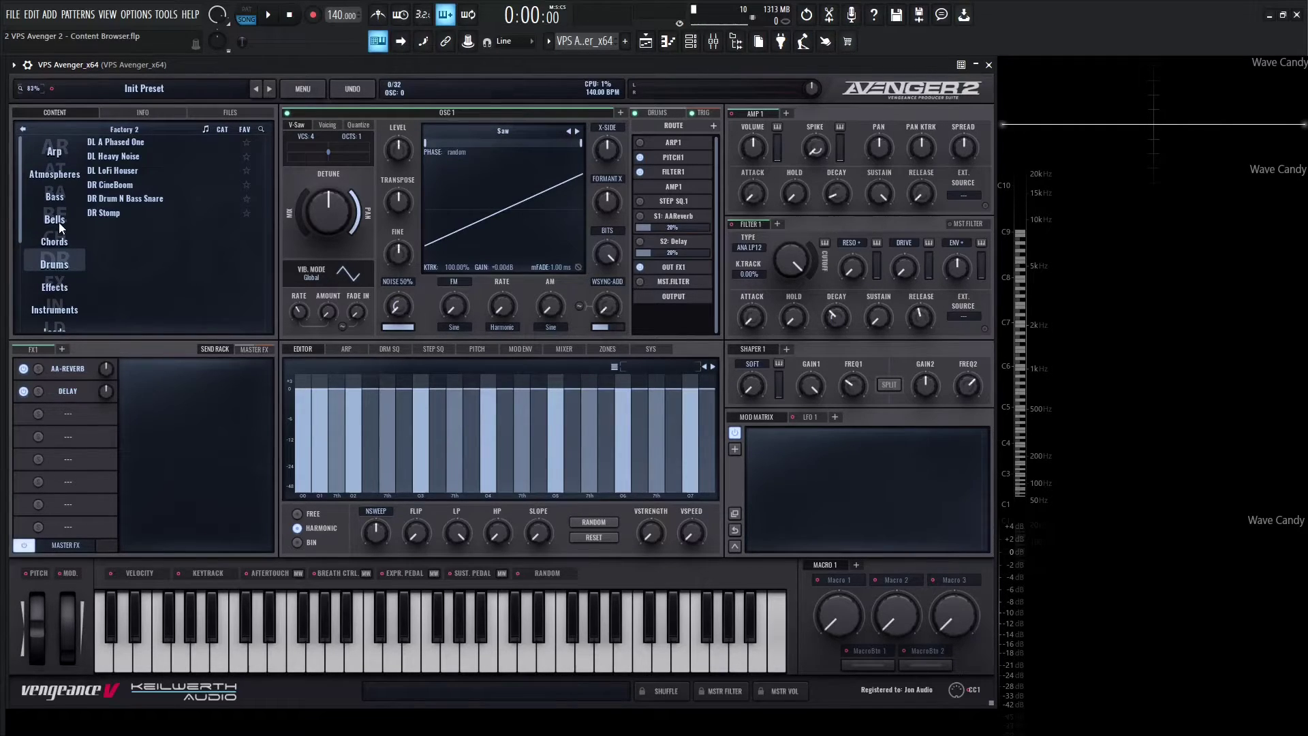
pyautogui.click(55, 154)
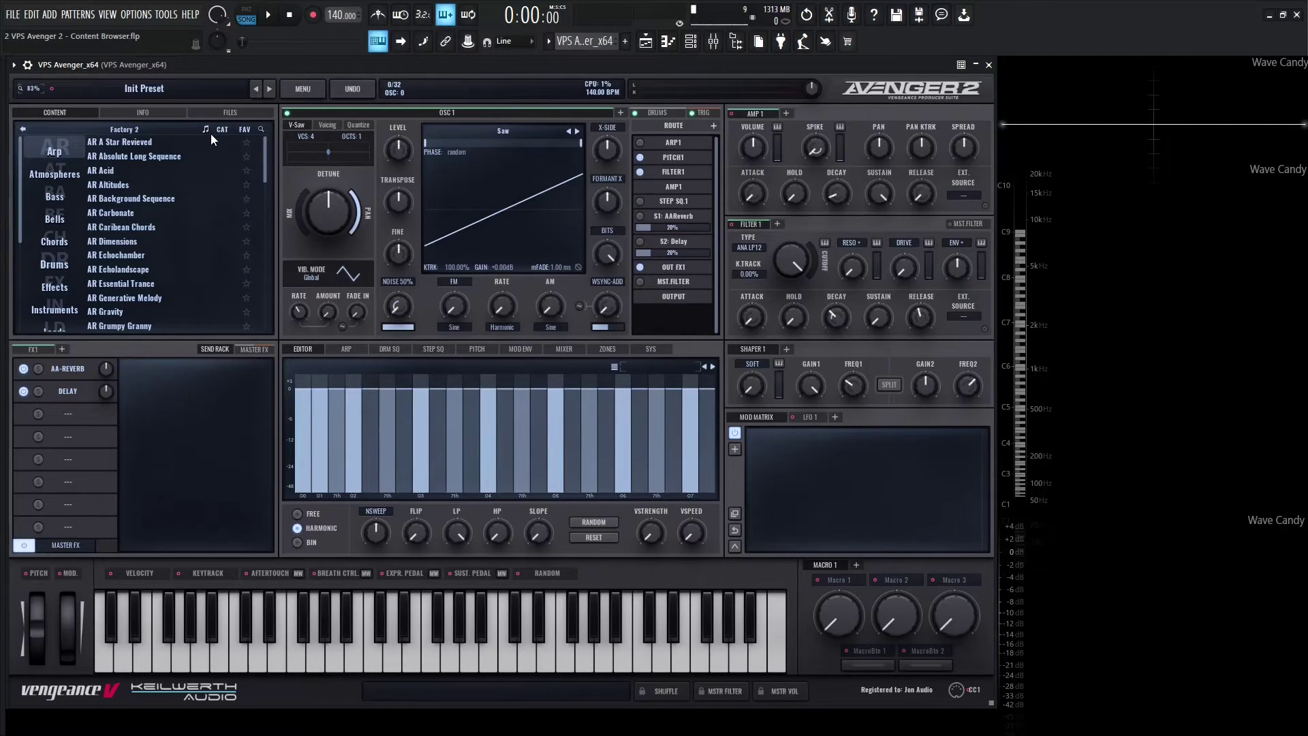
pyautogui.click(143, 170)
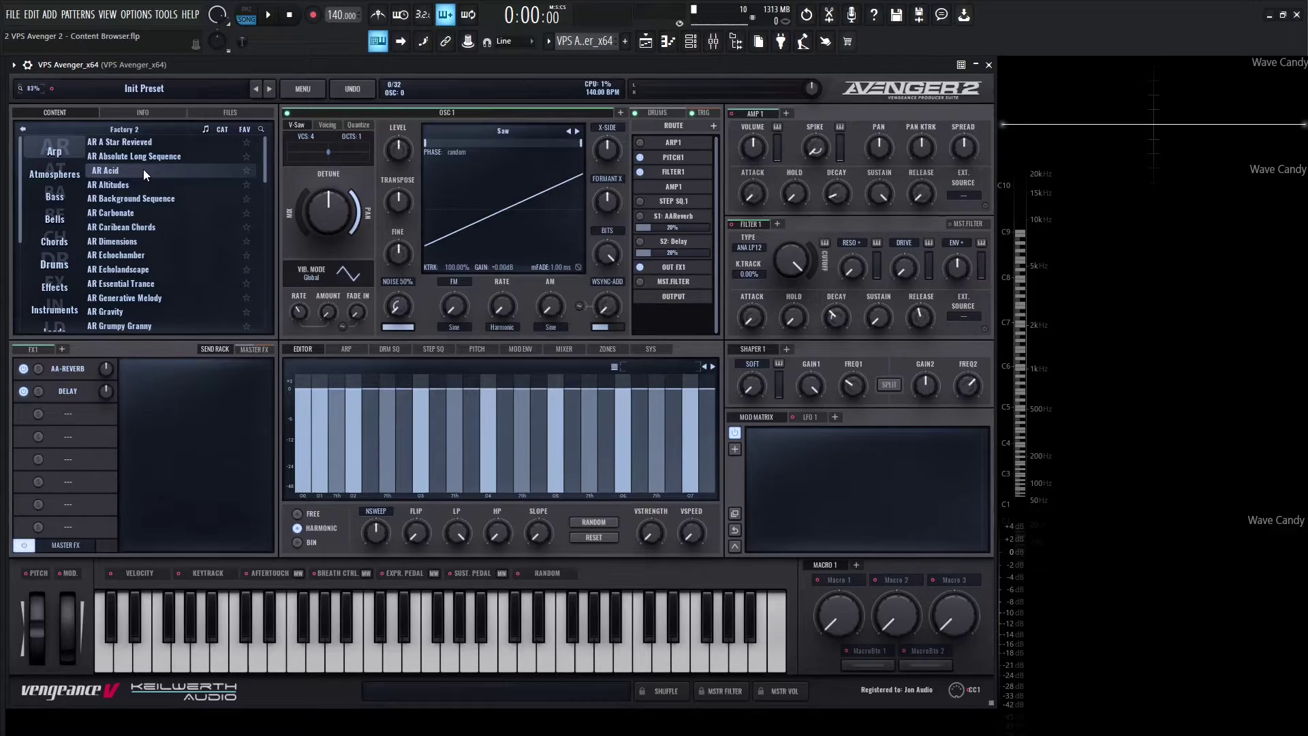
pyautogui.click(155, 214)
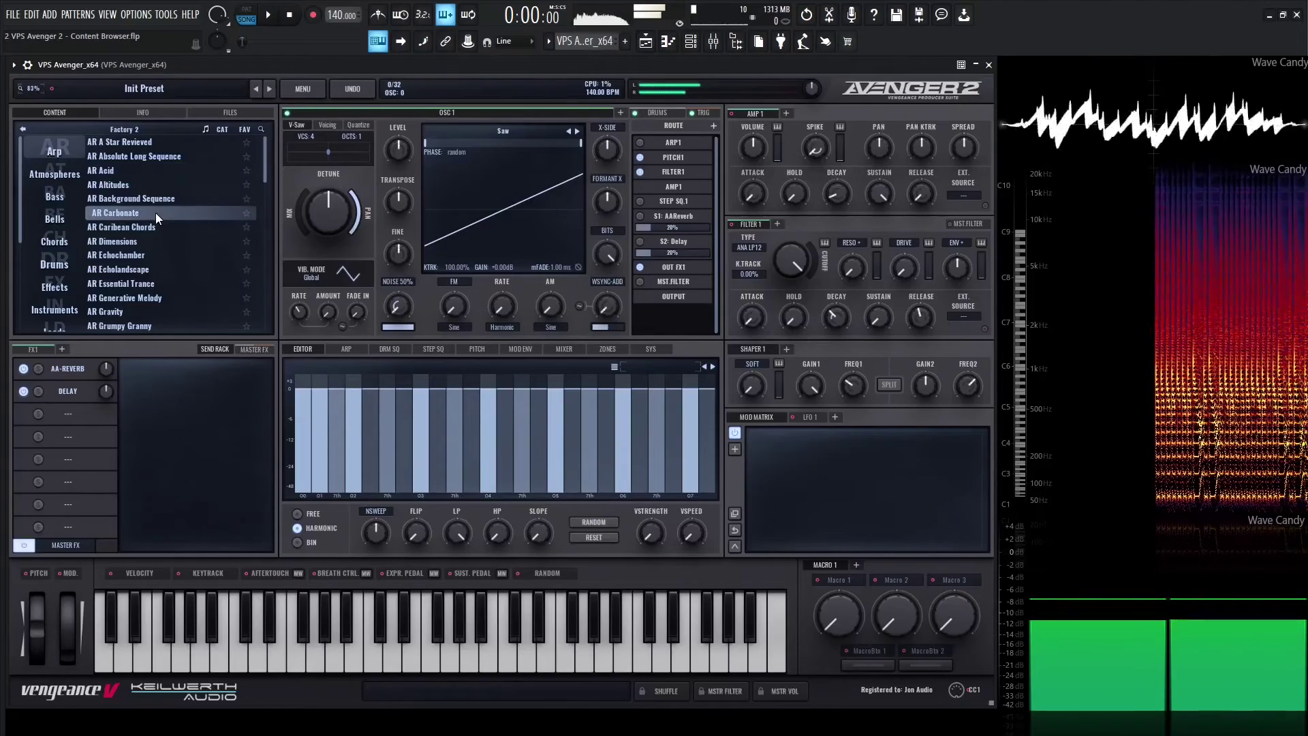
pyautogui.click(134, 226)
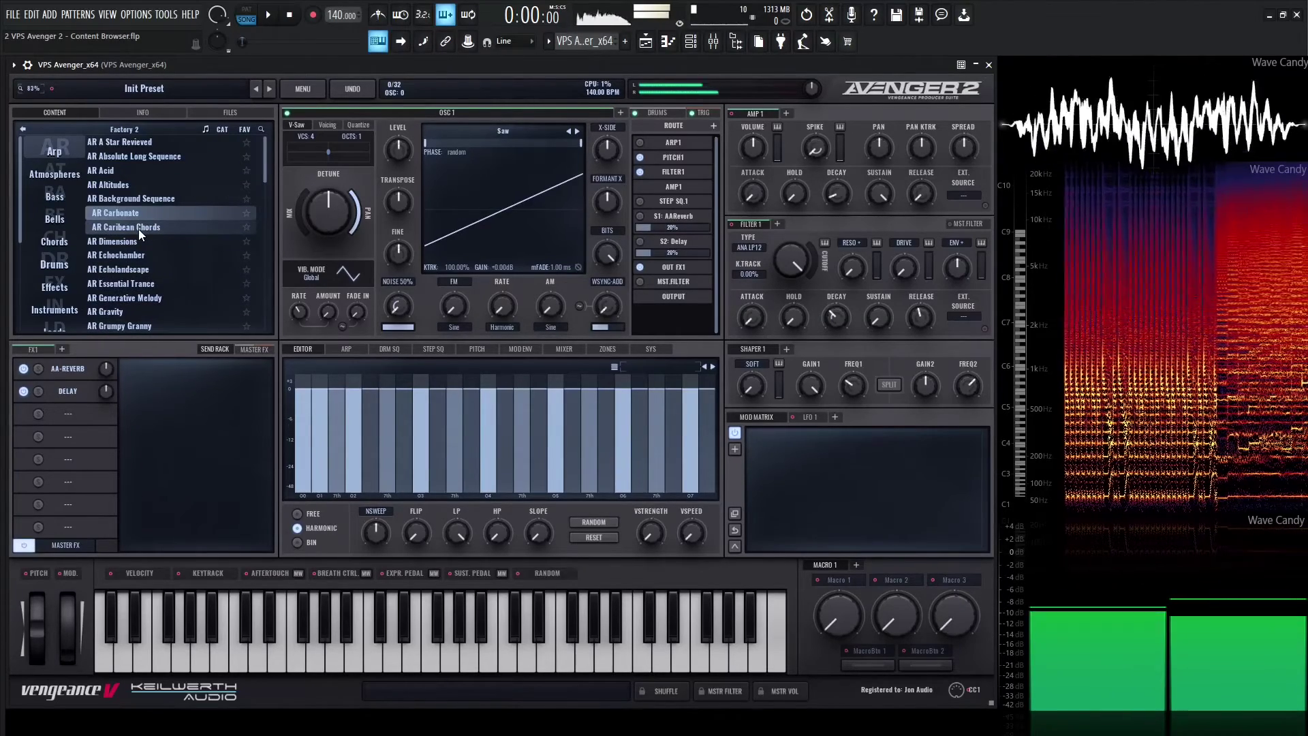
pyautogui.click(162, 269)
pyautogui.click(165, 287)
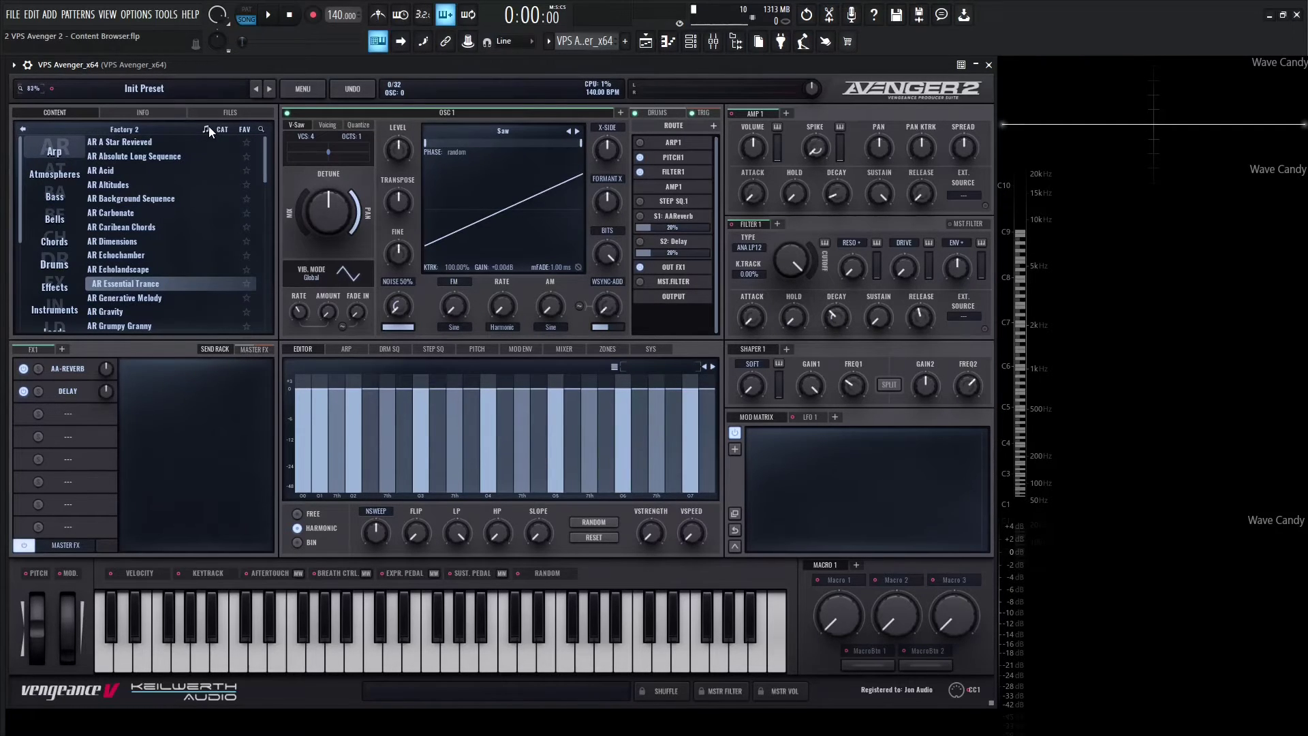
# Check the sort options, preview AR Acid and star it as a favourite, then open tag search.
pyautogui.click(142, 183)
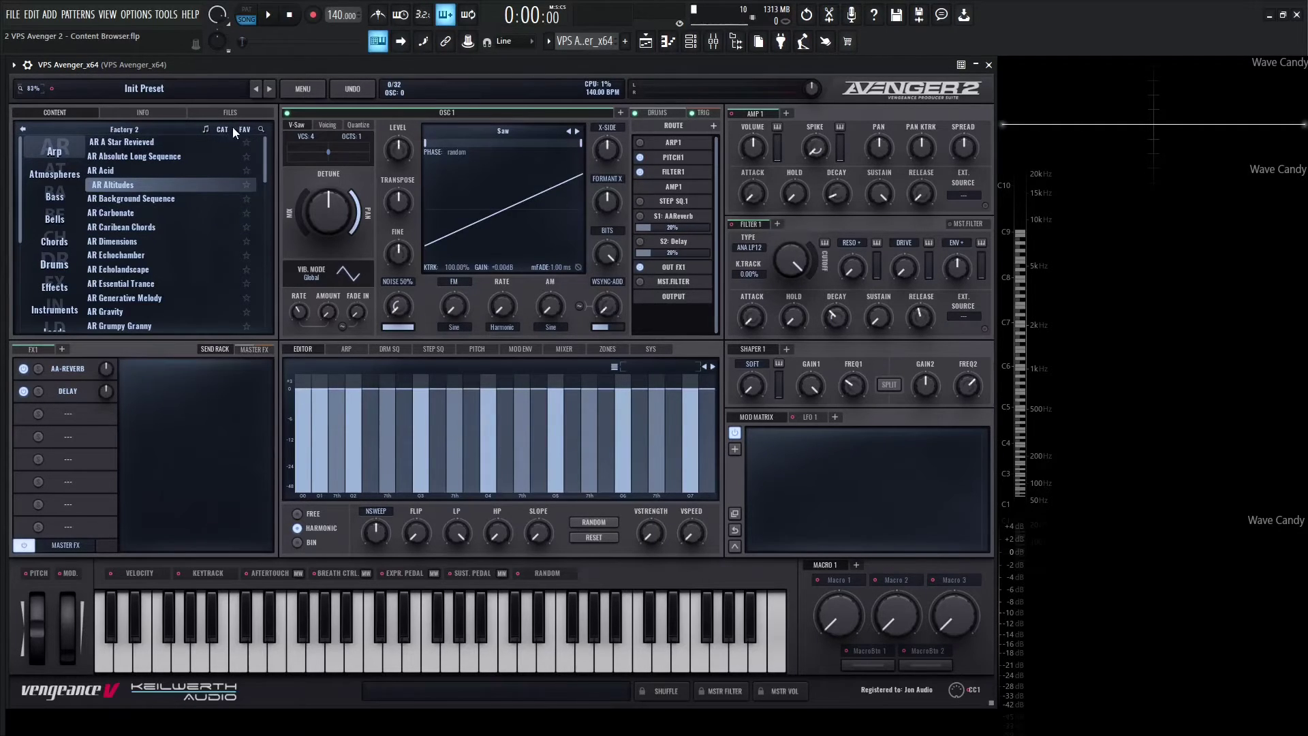
pyautogui.click(222, 130)
pyautogui.click(124, 171)
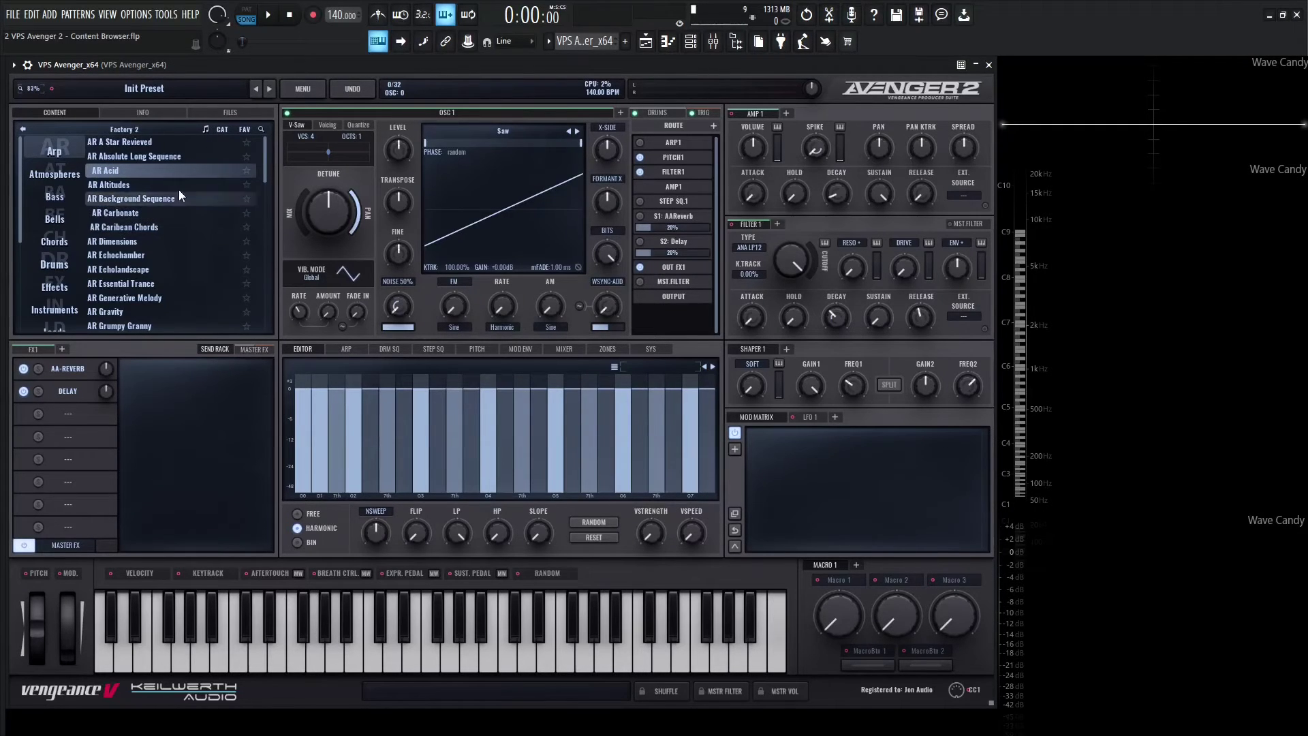
pyautogui.click(118, 171)
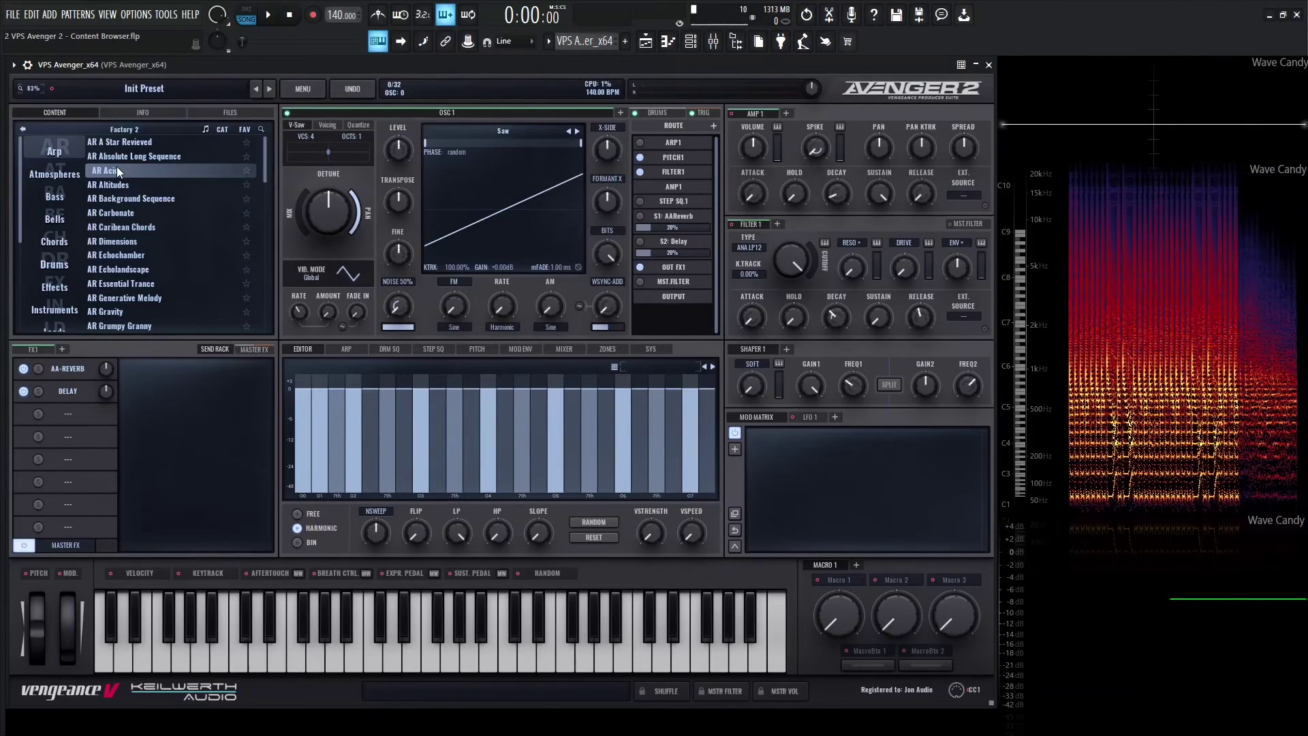
pyautogui.click(246, 171)
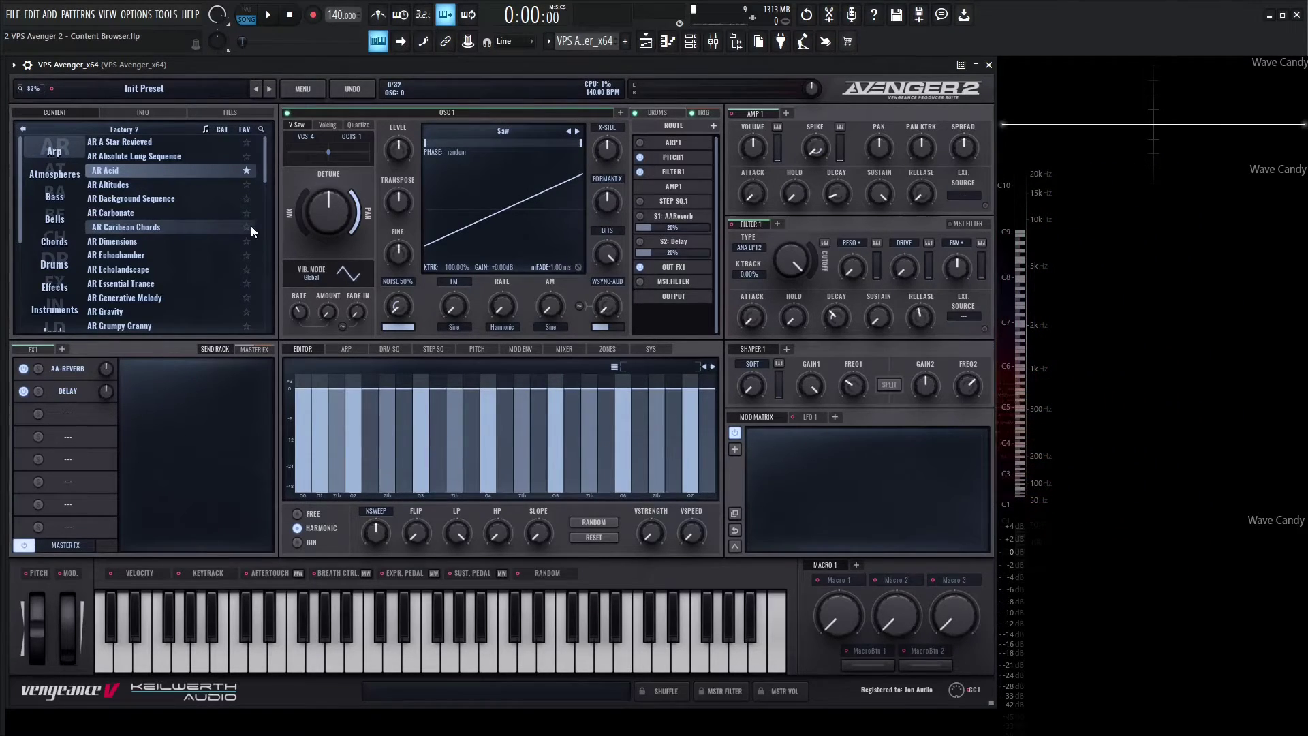
pyautogui.click(263, 130)
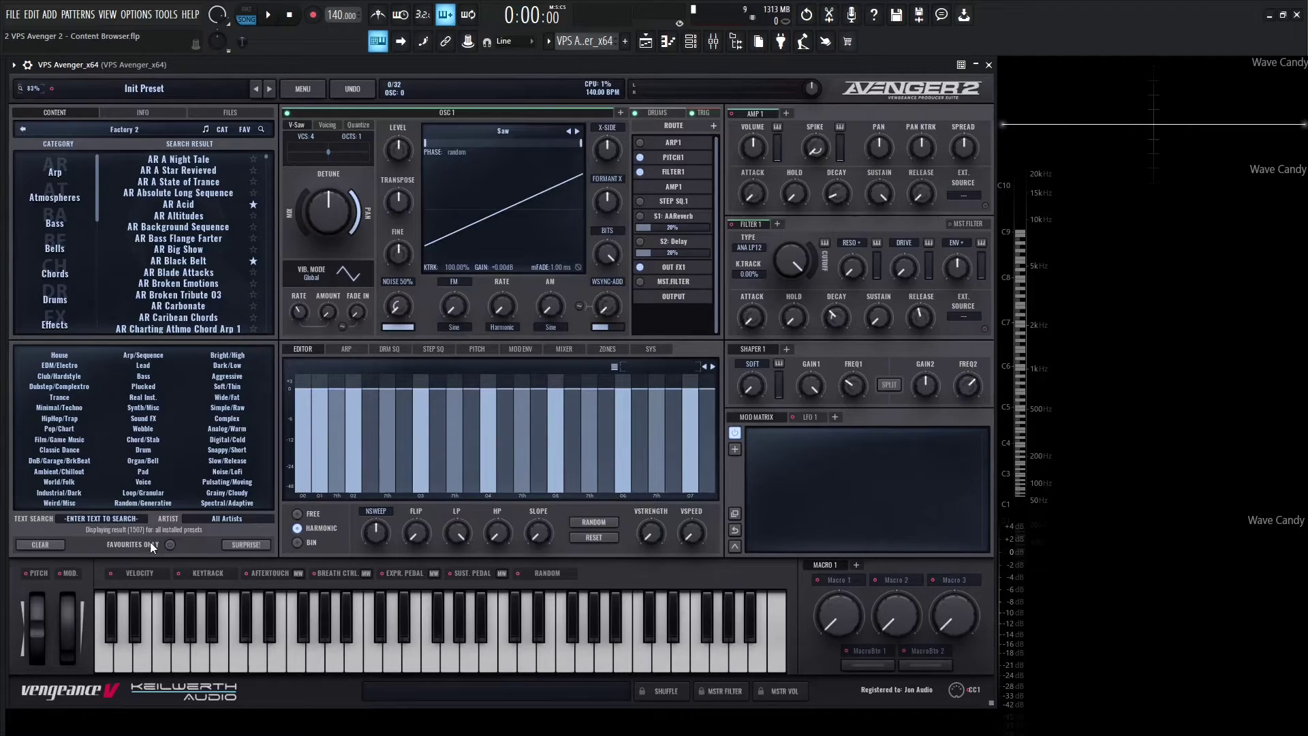
pyautogui.click(167, 546)
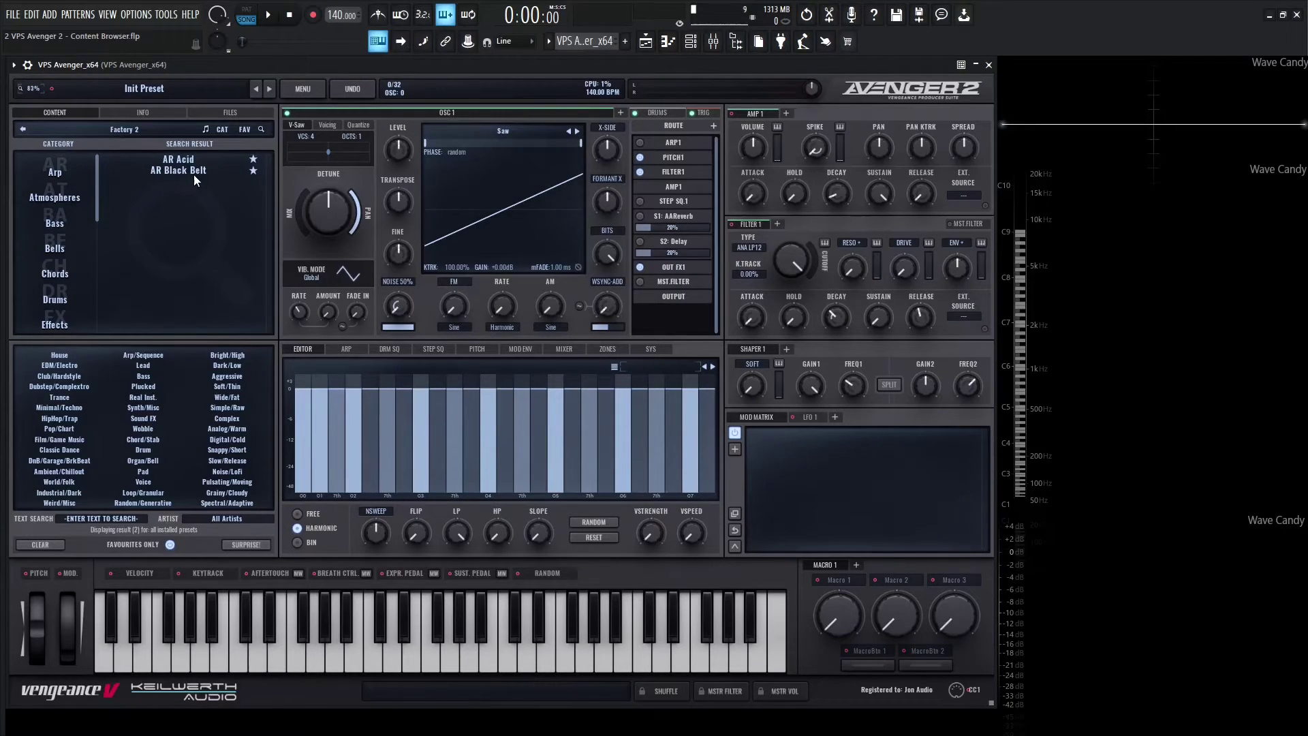
pyautogui.click(170, 545)
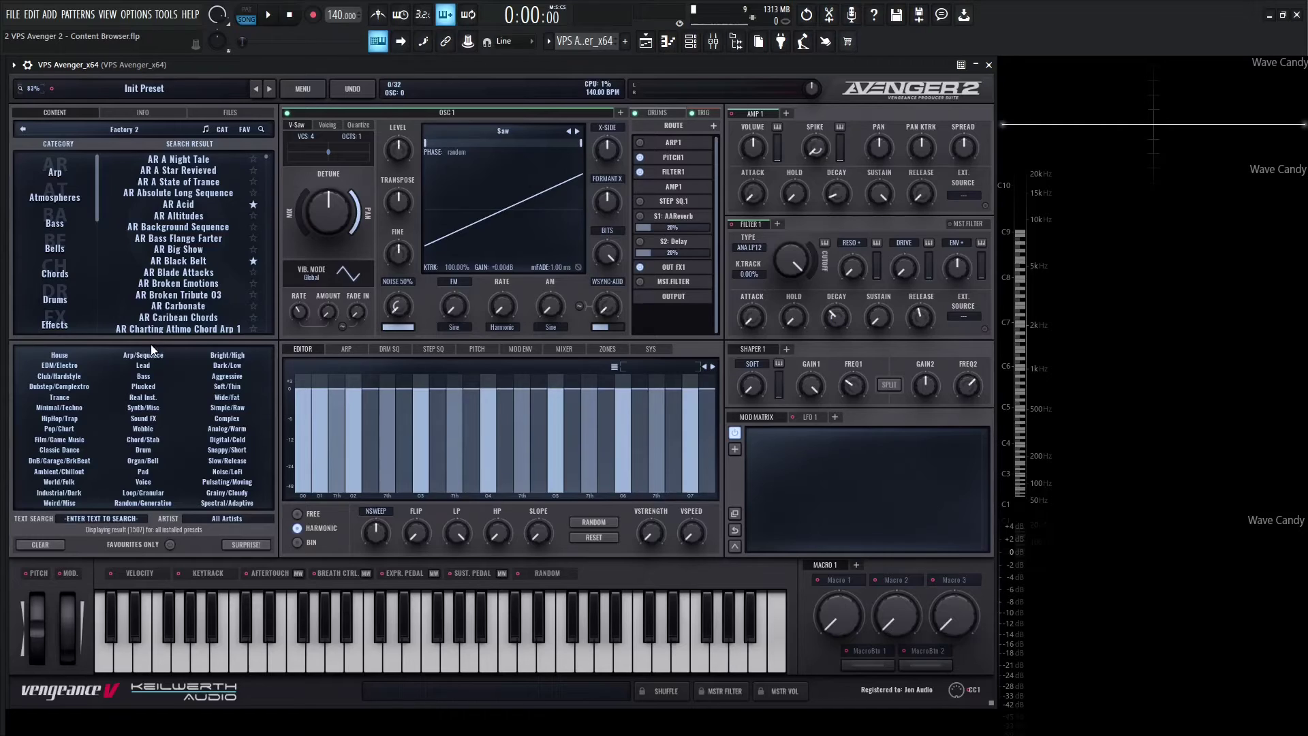
# Filter the search results by the EDM/Electro, Trance, Plucked and Dark/Low tags.
pyautogui.click(66, 368)
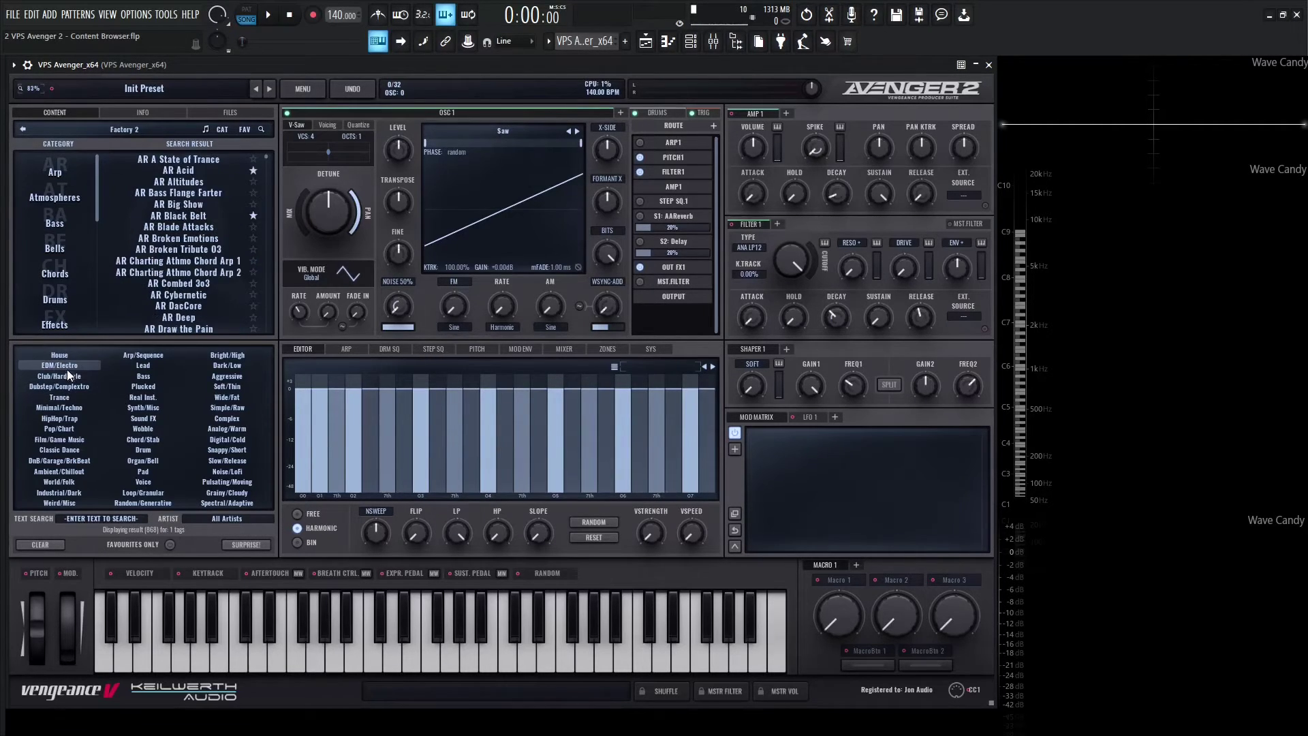
pyautogui.click(72, 399)
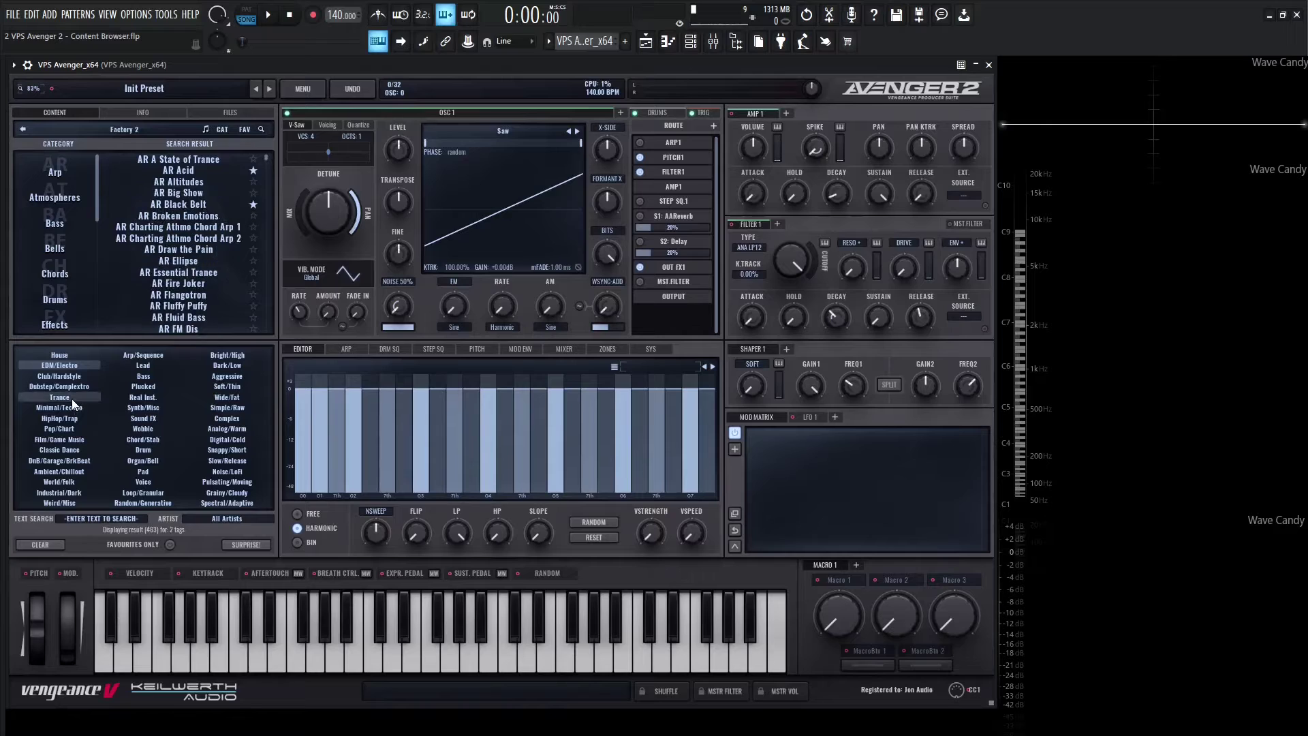
pyautogui.click(145, 387)
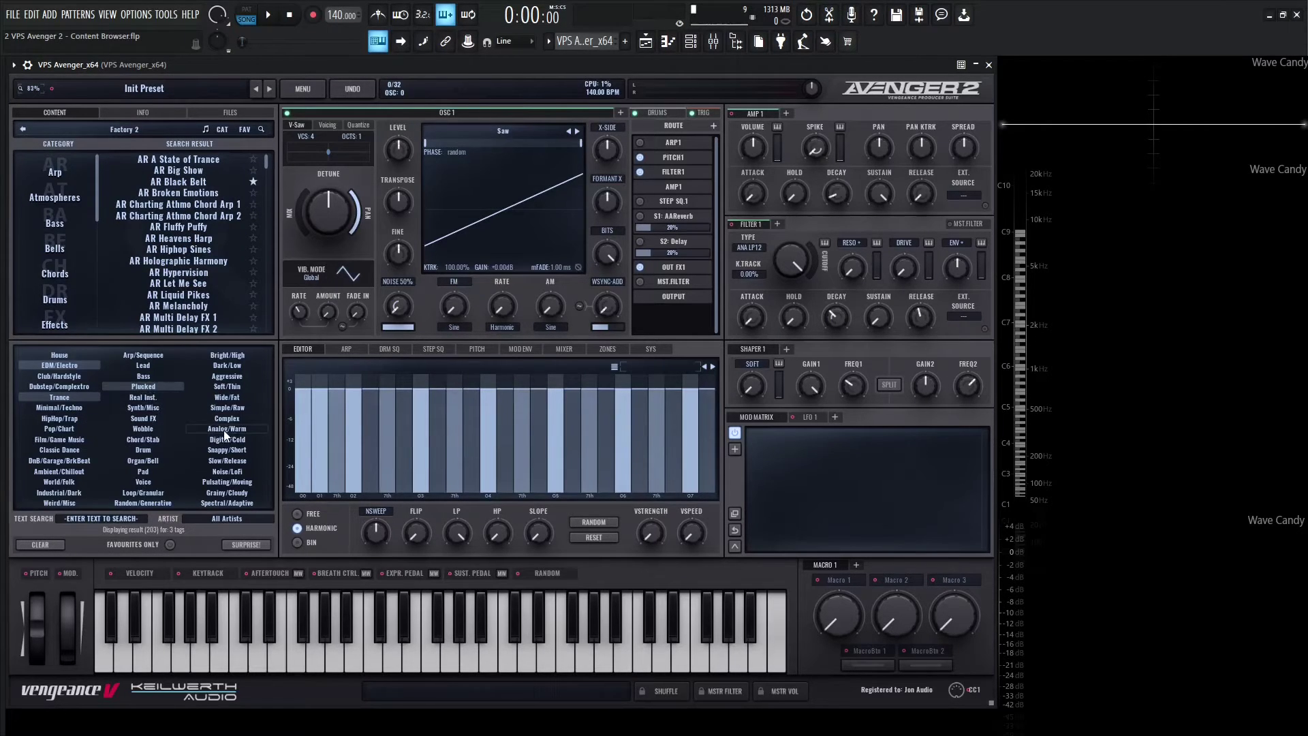
pyautogui.click(233, 367)
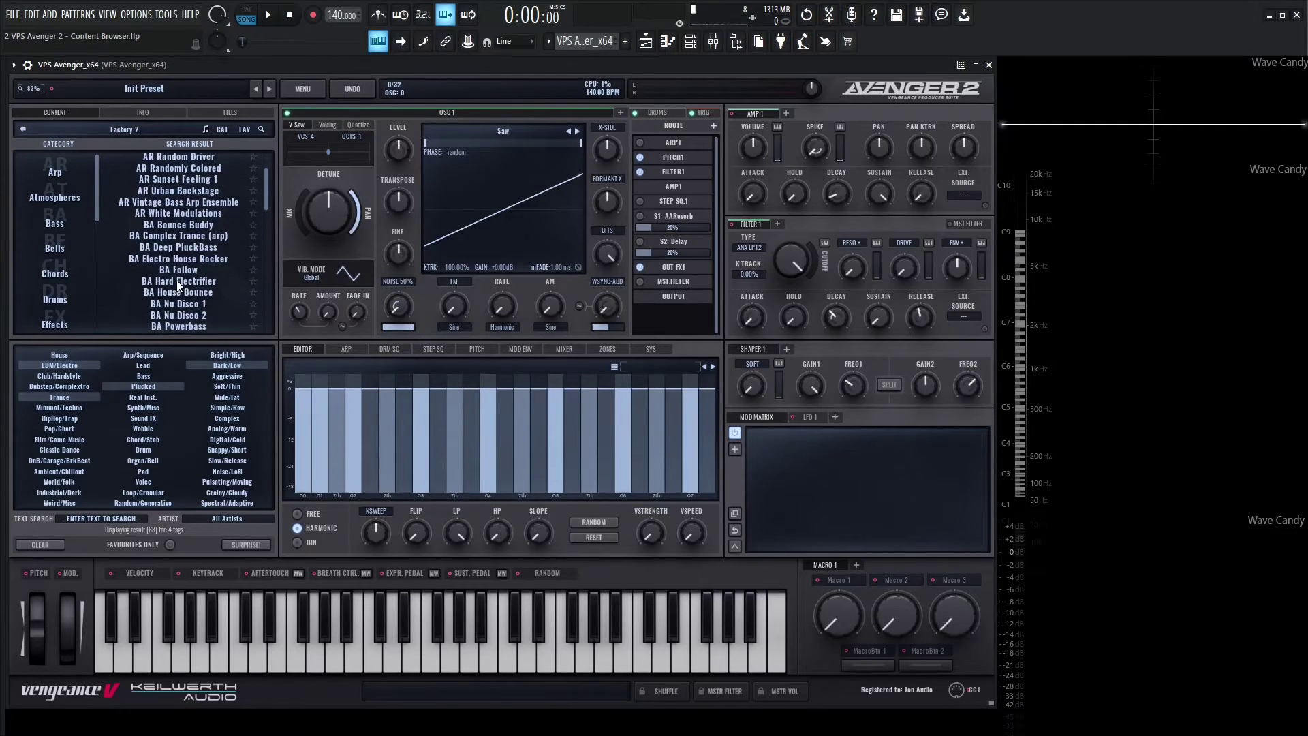
pyautogui.scroll(-3, 177, 280)
pyautogui.scroll(2, 176, 273)
pyautogui.scroll(2, 174, 272)
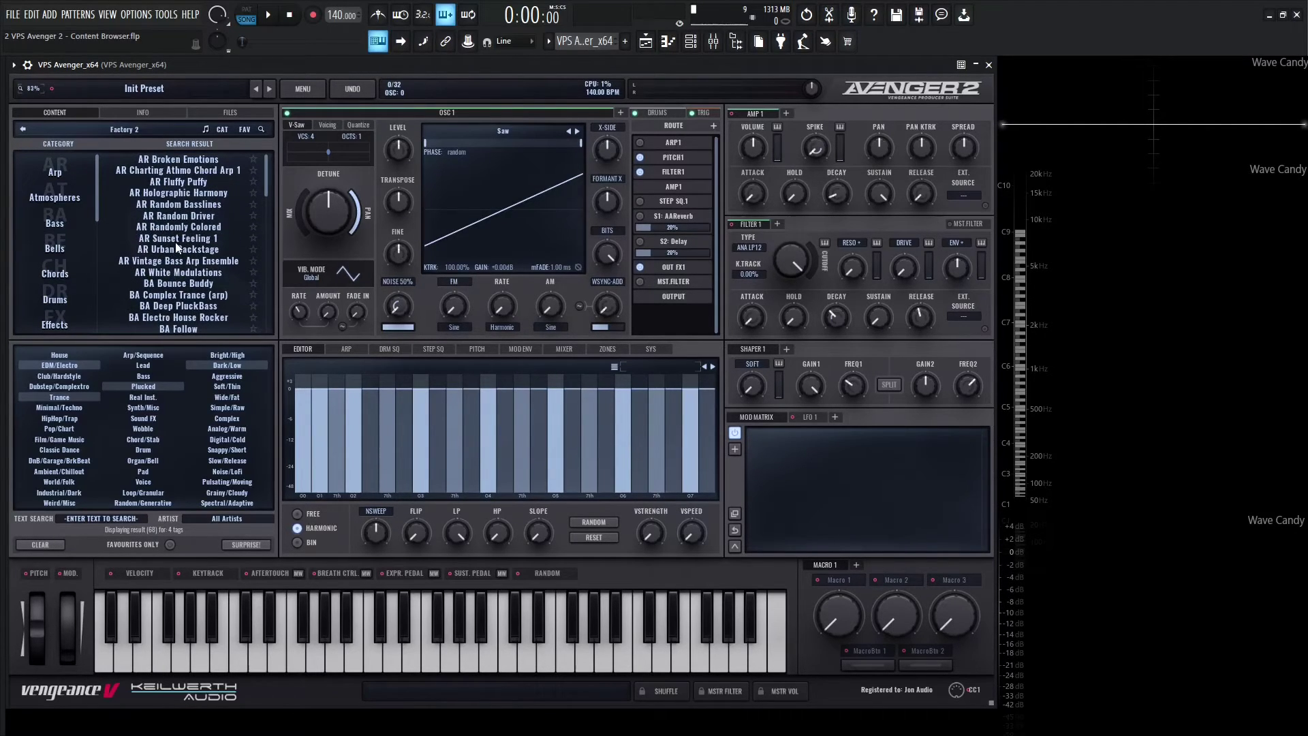
# Audition AR presets from Sunset Feeling 1 up to Broken Emotions, then scroll to the BA presets.
pyautogui.click(175, 240)
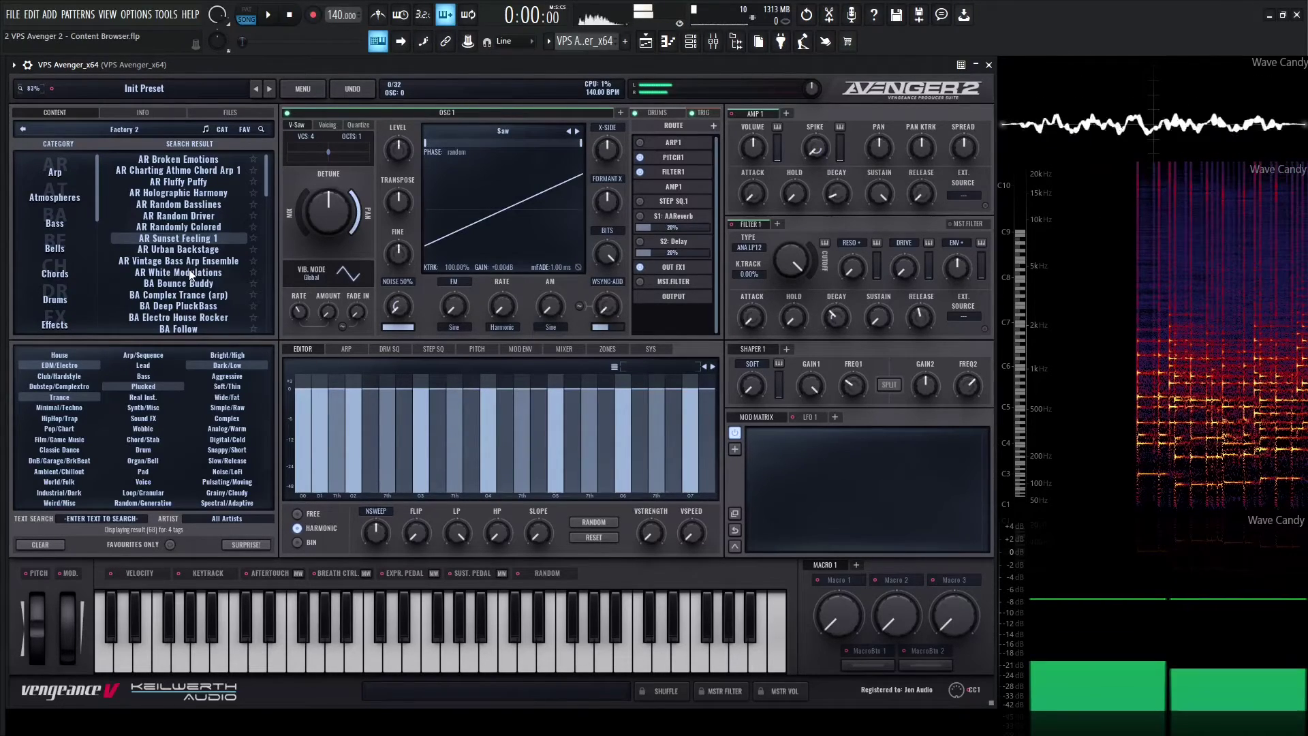
pyautogui.click(192, 273)
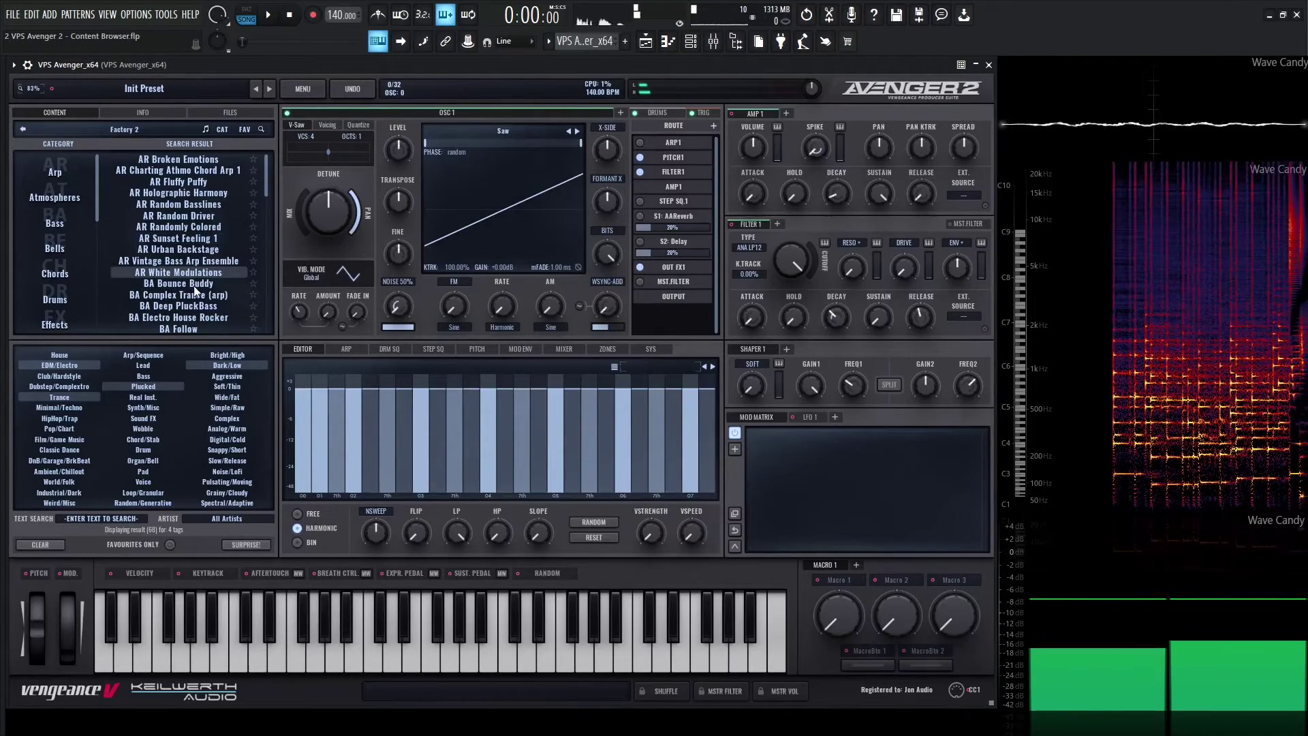
pyautogui.click(185, 226)
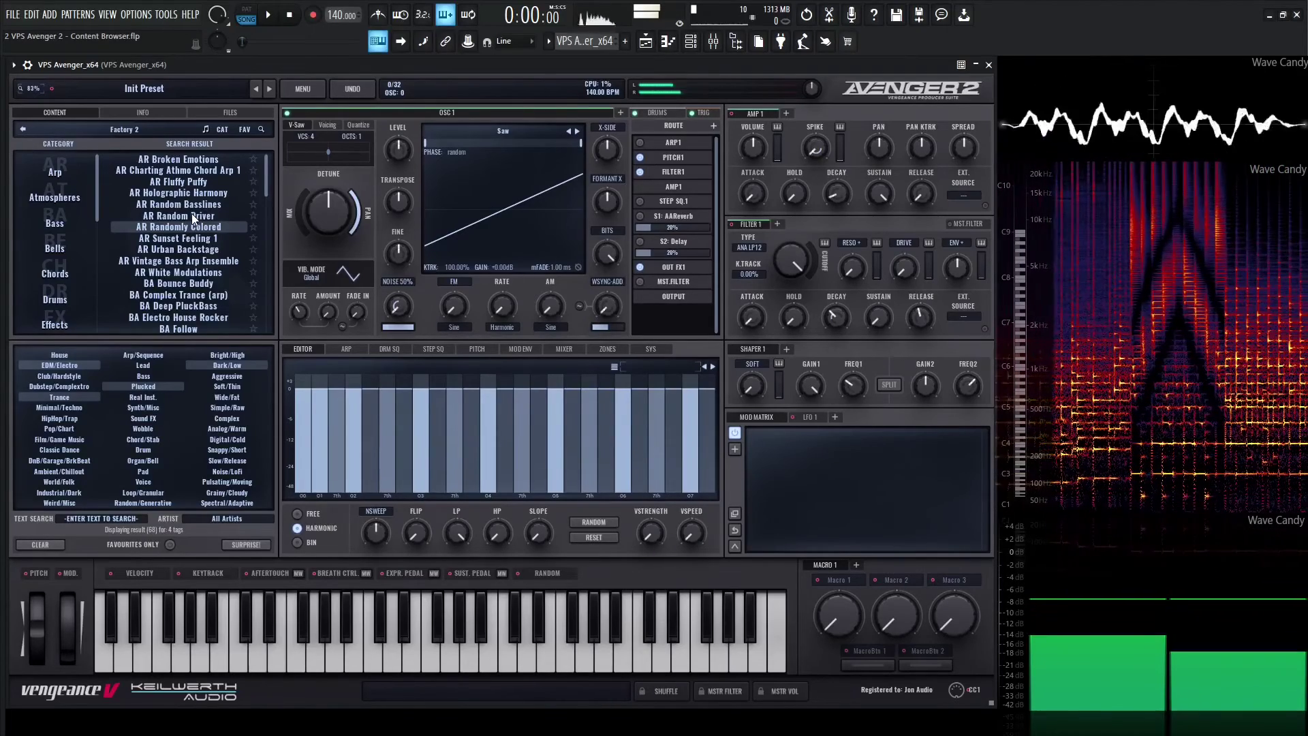
pyautogui.click(191, 215)
pyautogui.click(191, 202)
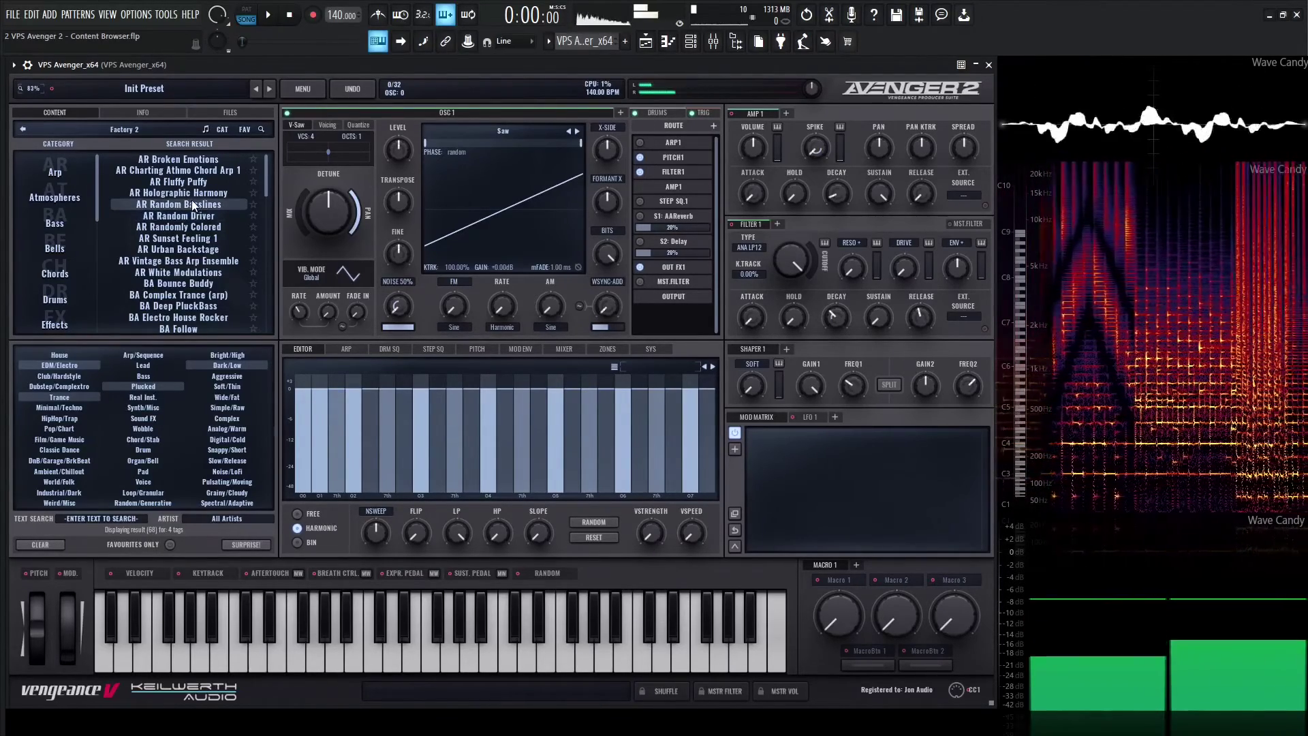
pyautogui.click(194, 194)
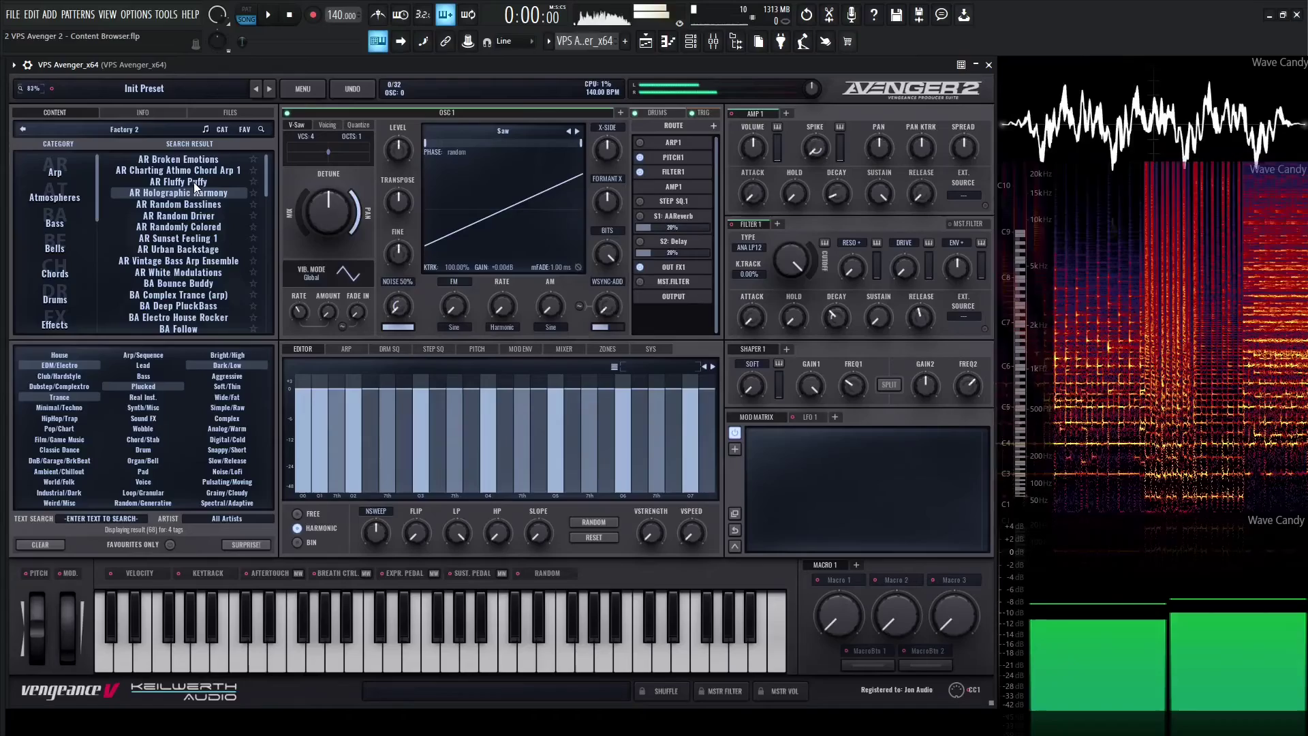
pyautogui.click(194, 182)
pyautogui.press('Up')
pyautogui.press('Up')
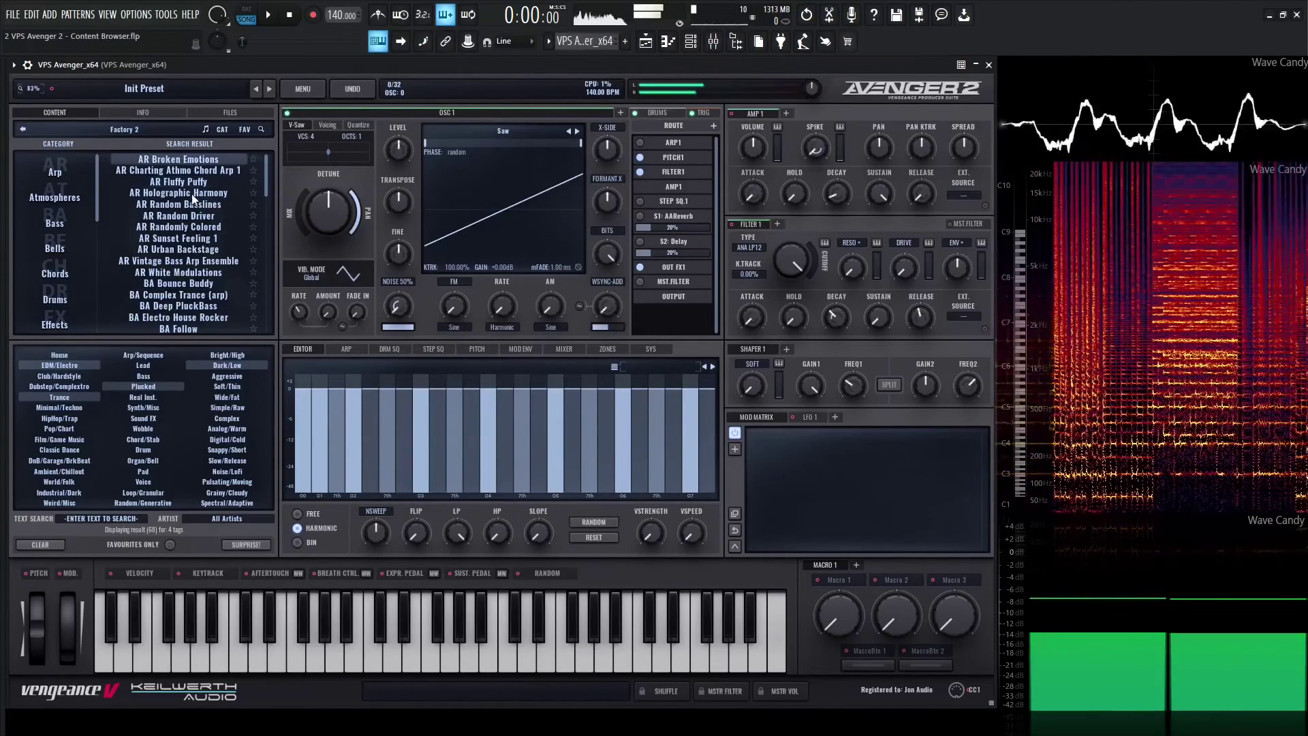
pyautogui.scroll(-8, 194, 297)
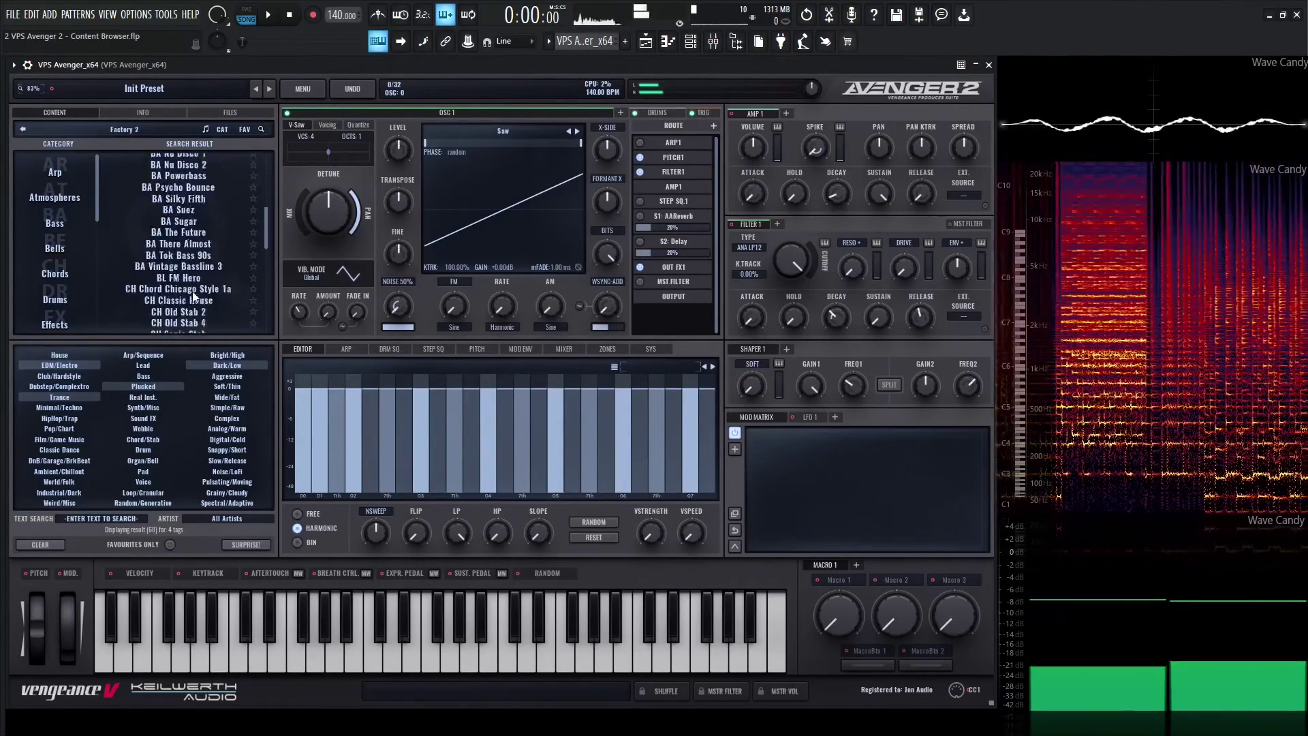
pyautogui.scroll(-3, 193, 297)
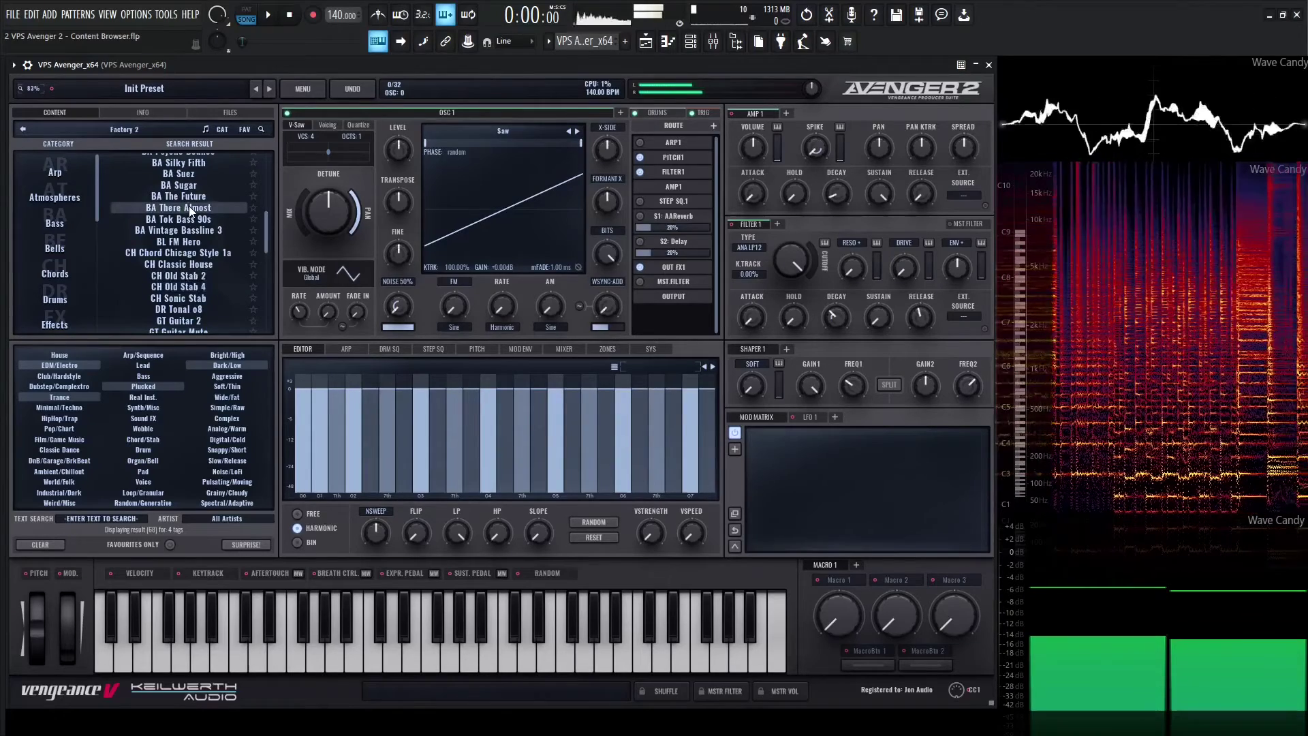
pyautogui.scroll(1, 188, 203)
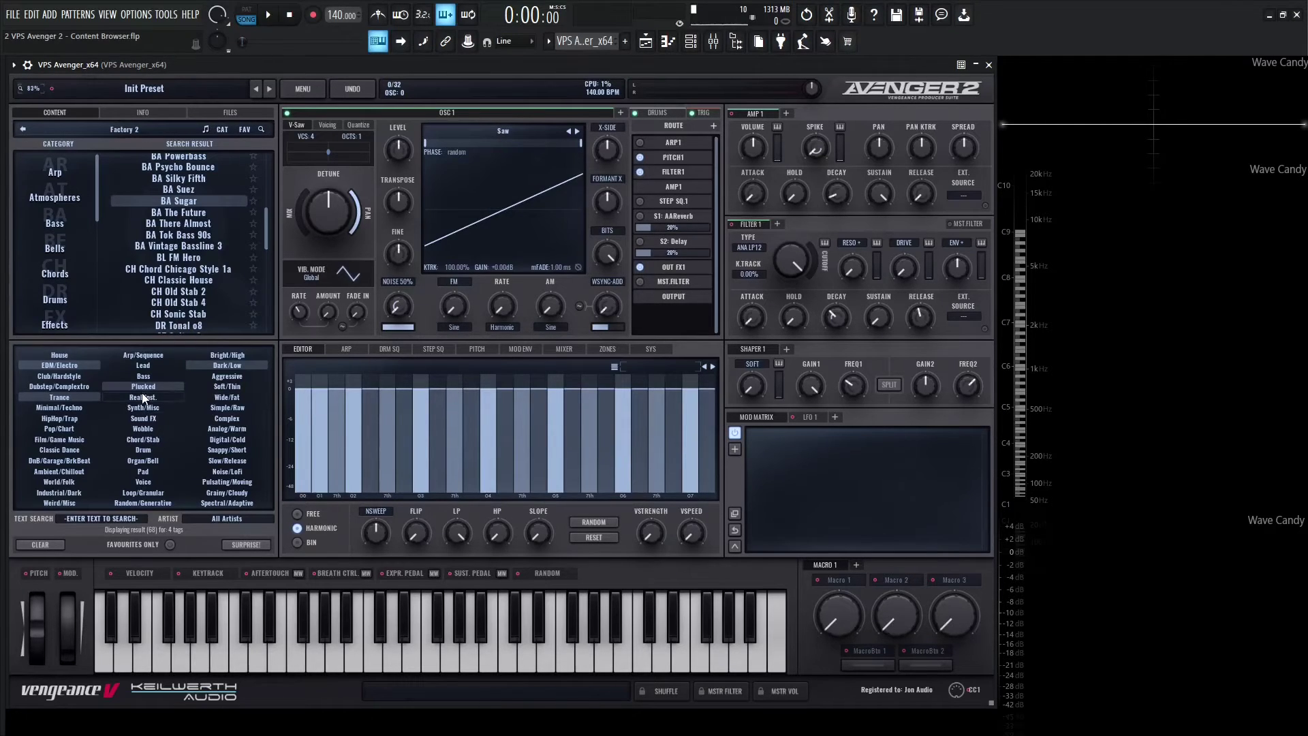
# Leave the text search and artist filter empty, then clear all tag filters.
pyautogui.click(87, 518)
pyautogui.press('Return')
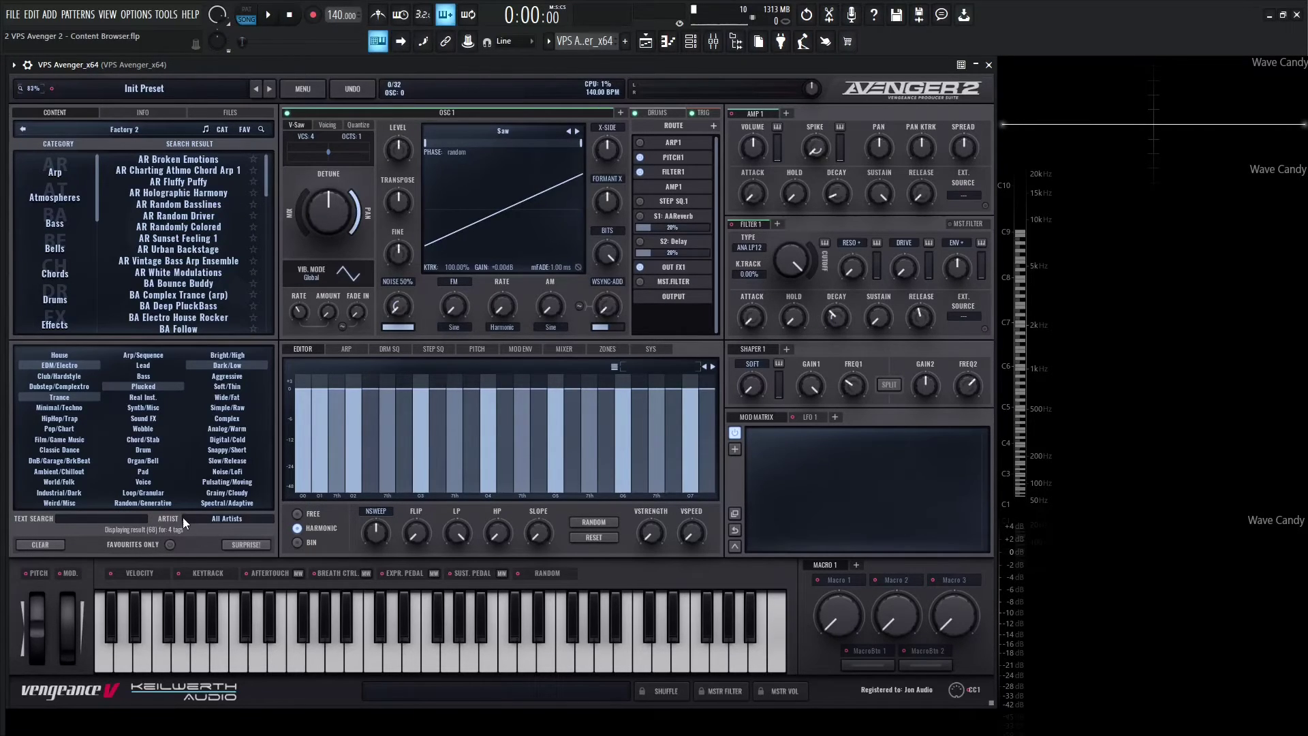
pyautogui.click(226, 519)
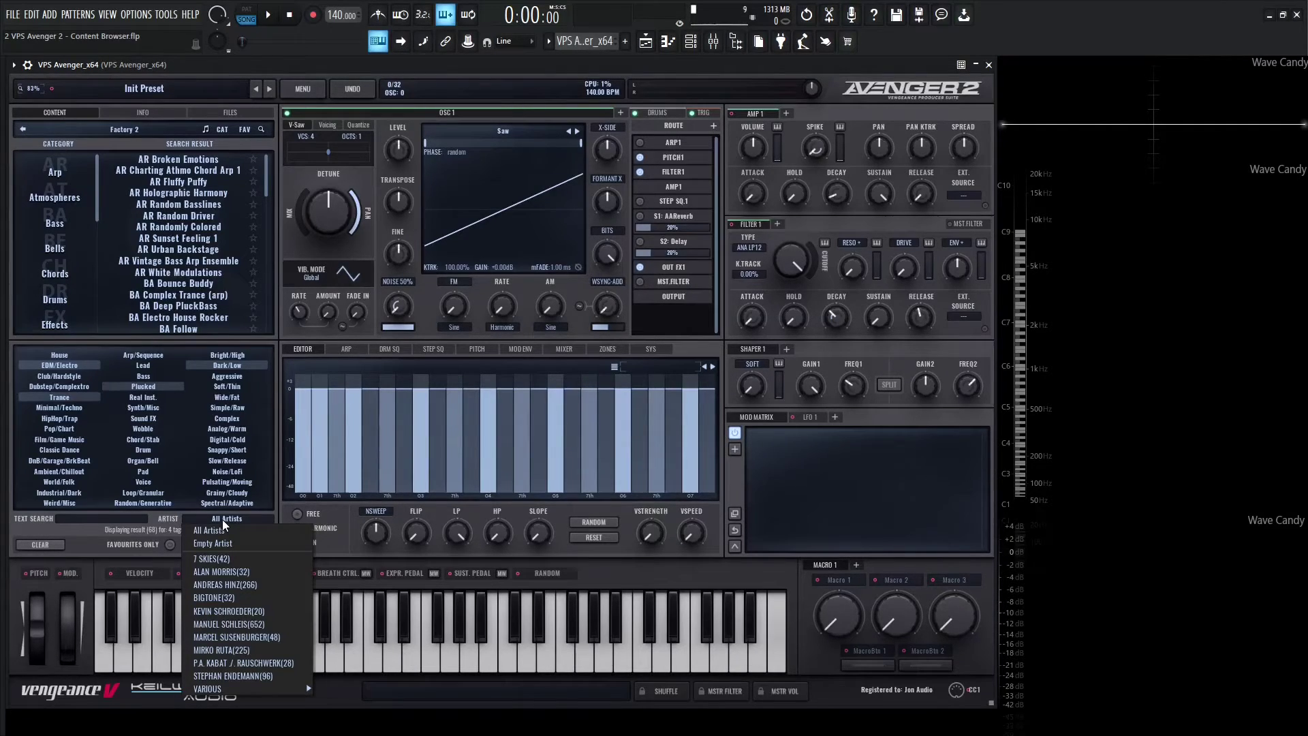
pyautogui.click(100, 532)
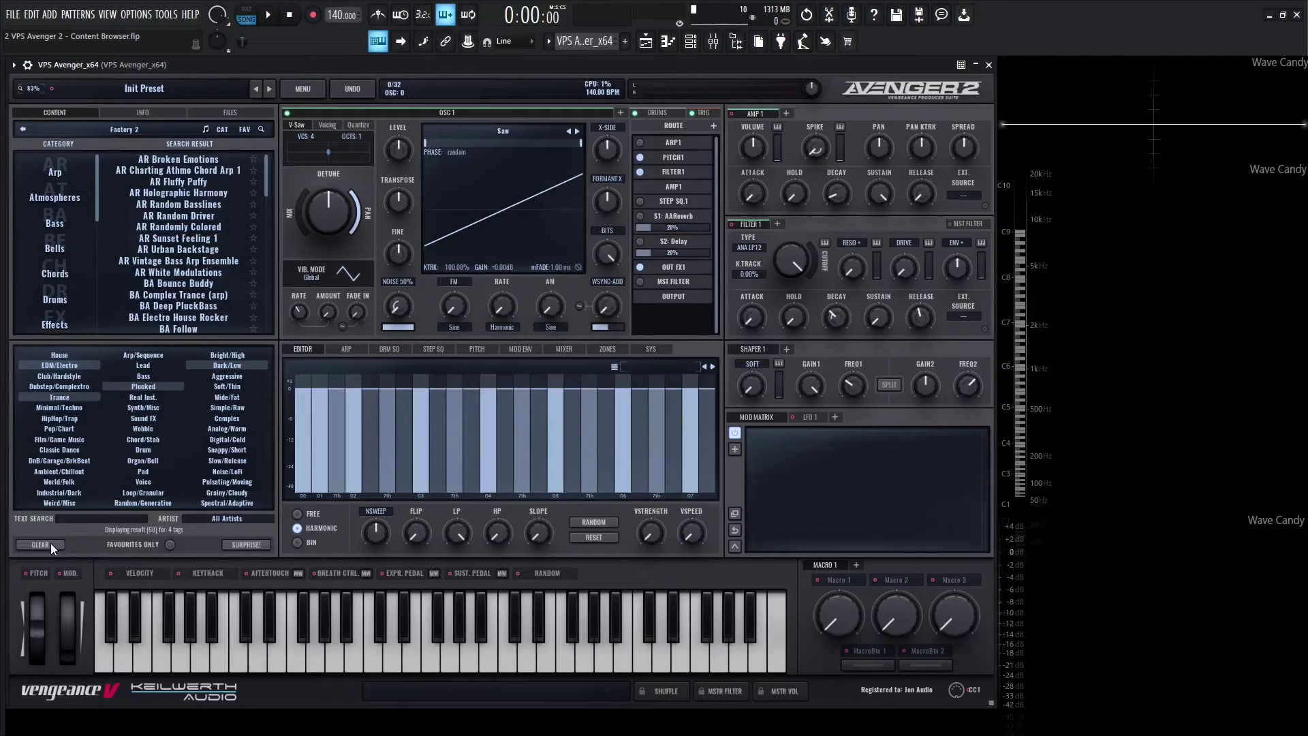
pyautogui.click(51, 542)
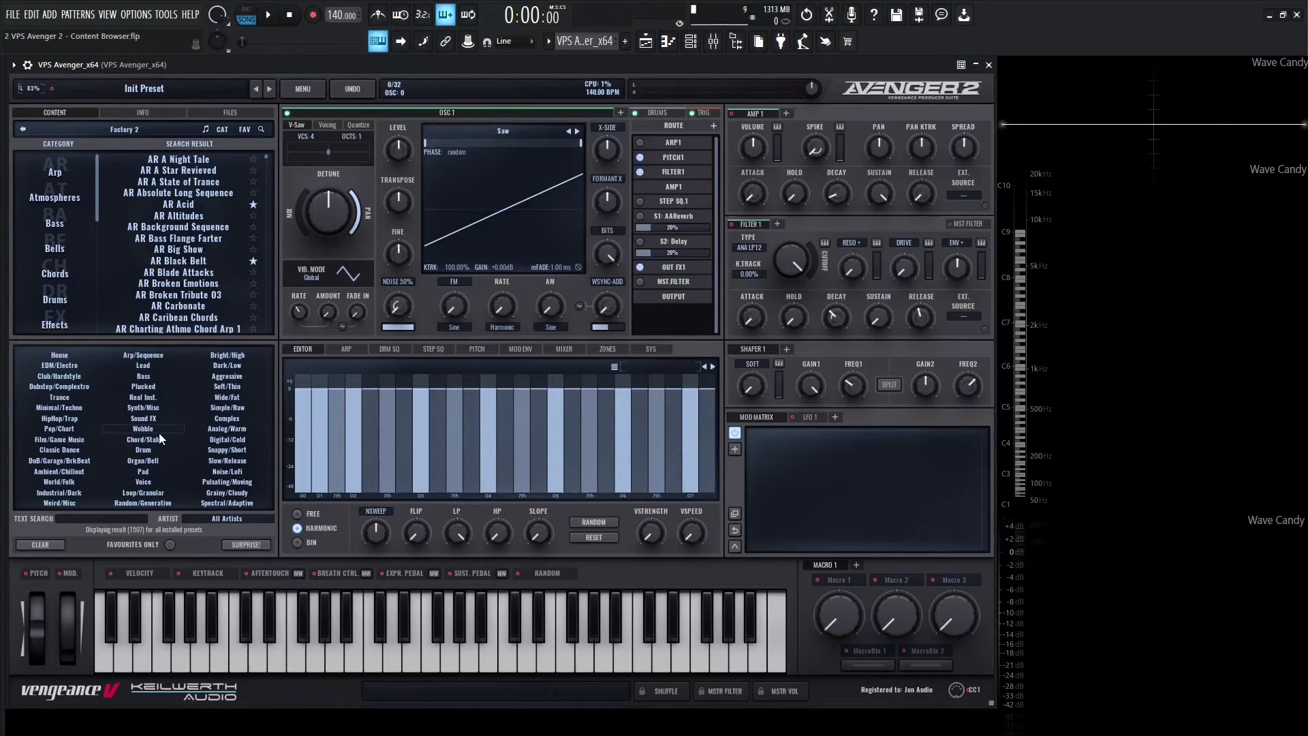
# Load three random SURPRISE! presets, including PD Break Down and AR Melancholy, playing notes on each.
pyautogui.click(240, 545)
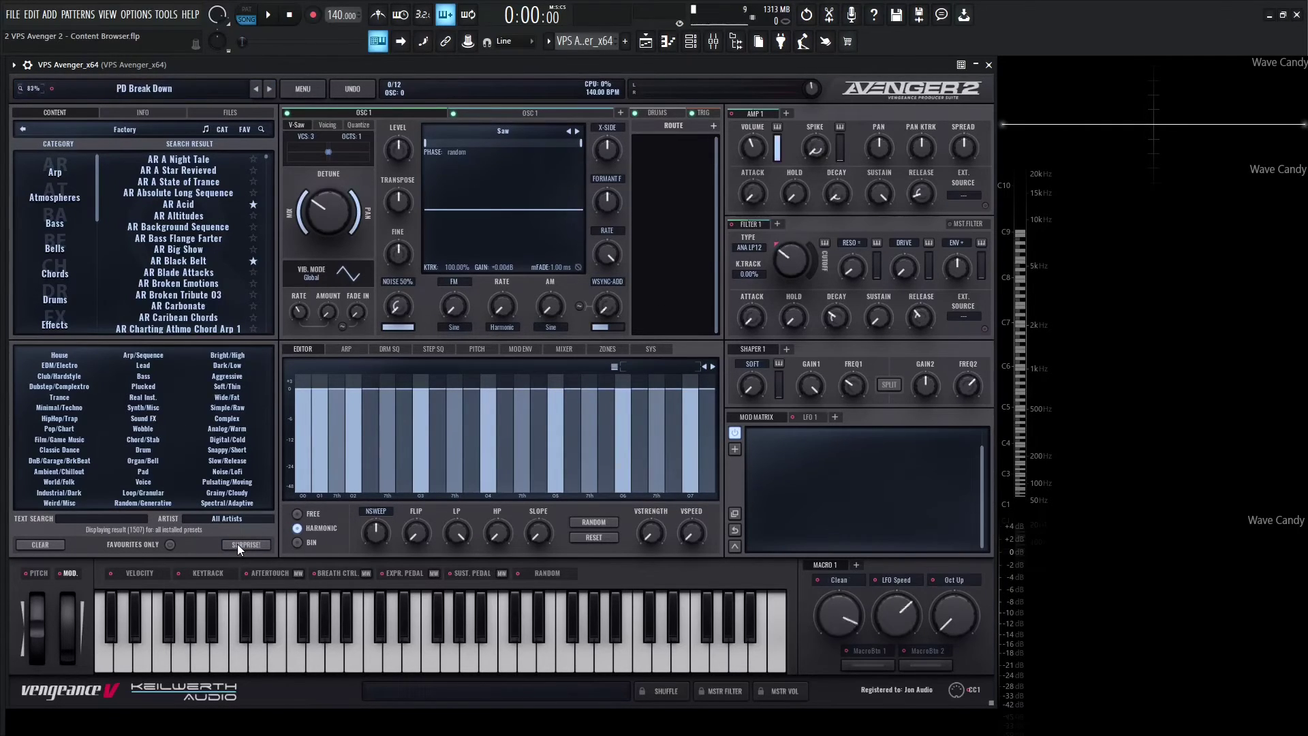
pyautogui.press('h')
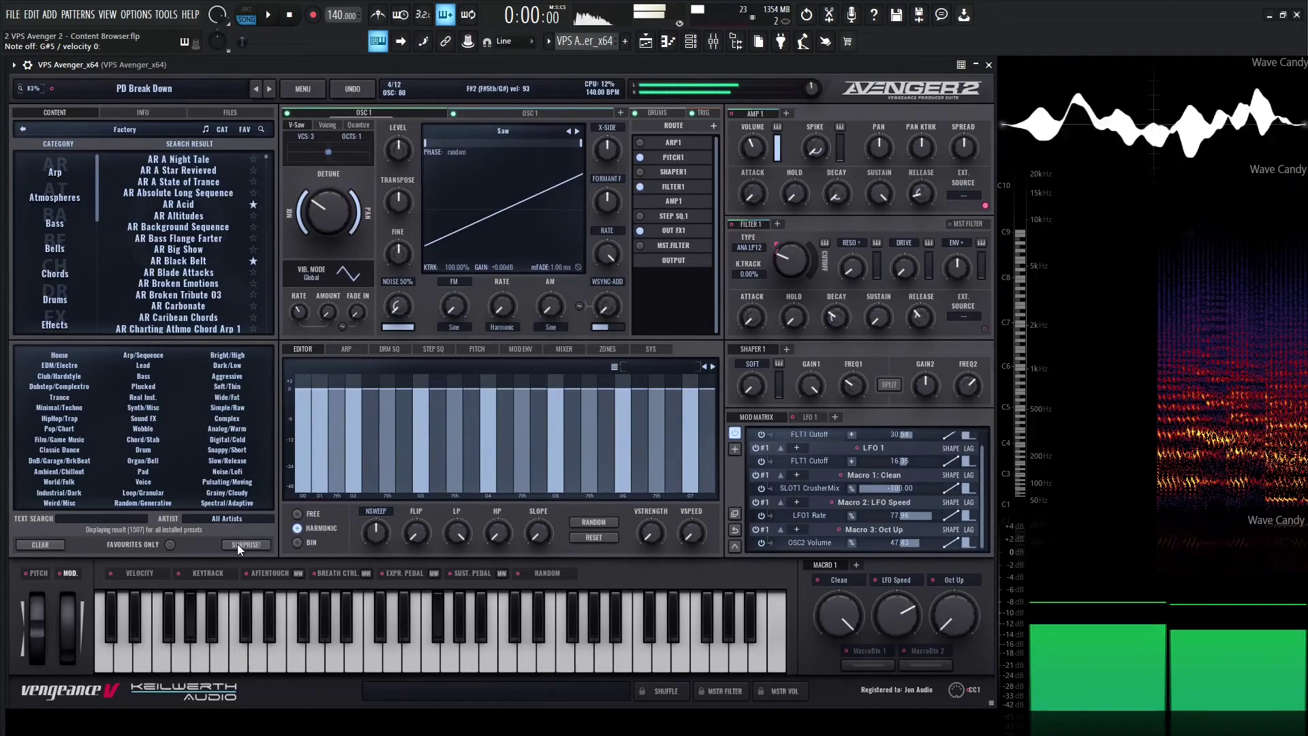
pyautogui.click(238, 544)
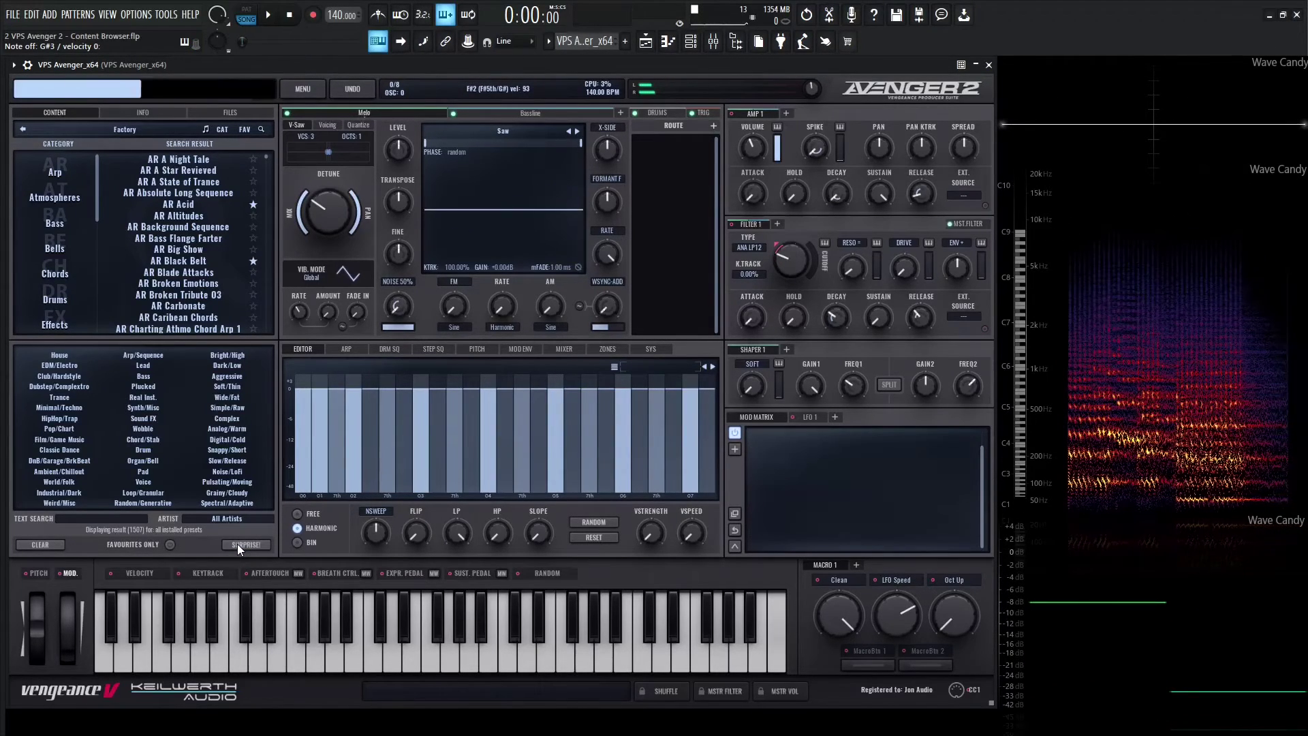
pyautogui.press('h')
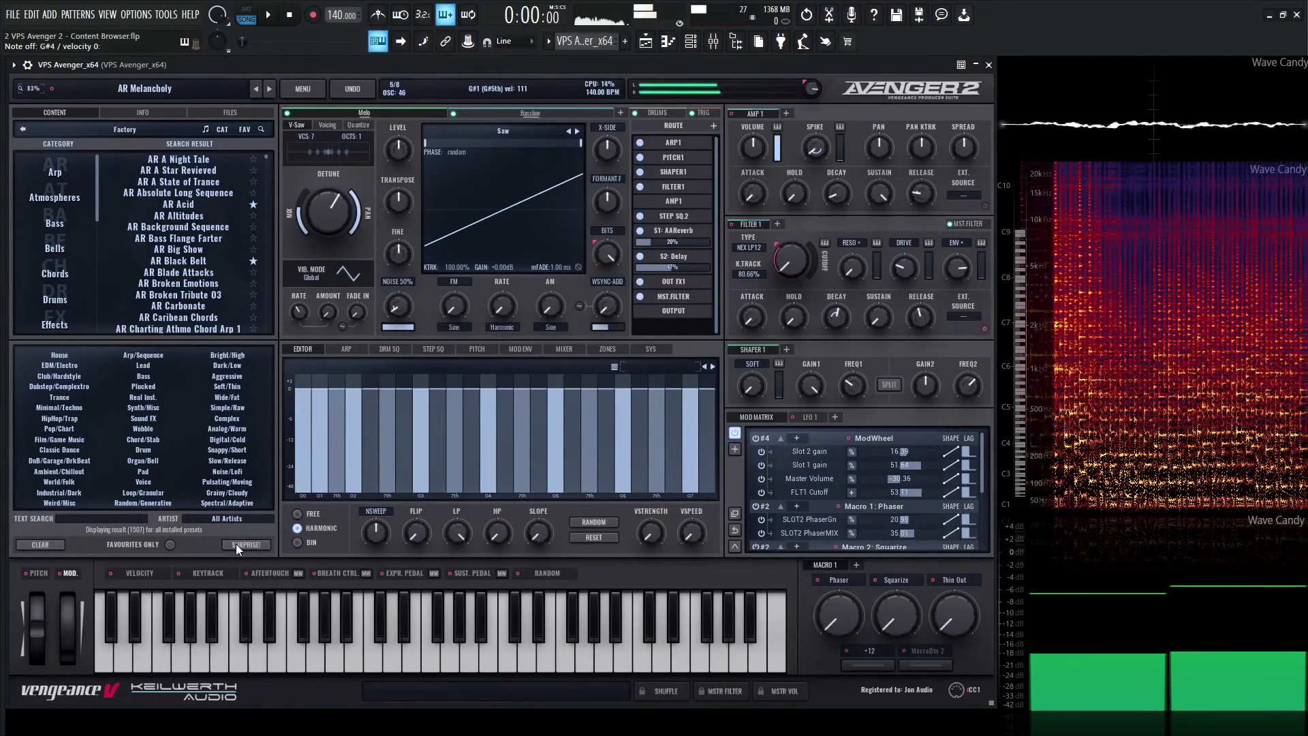
pyautogui.click(236, 544)
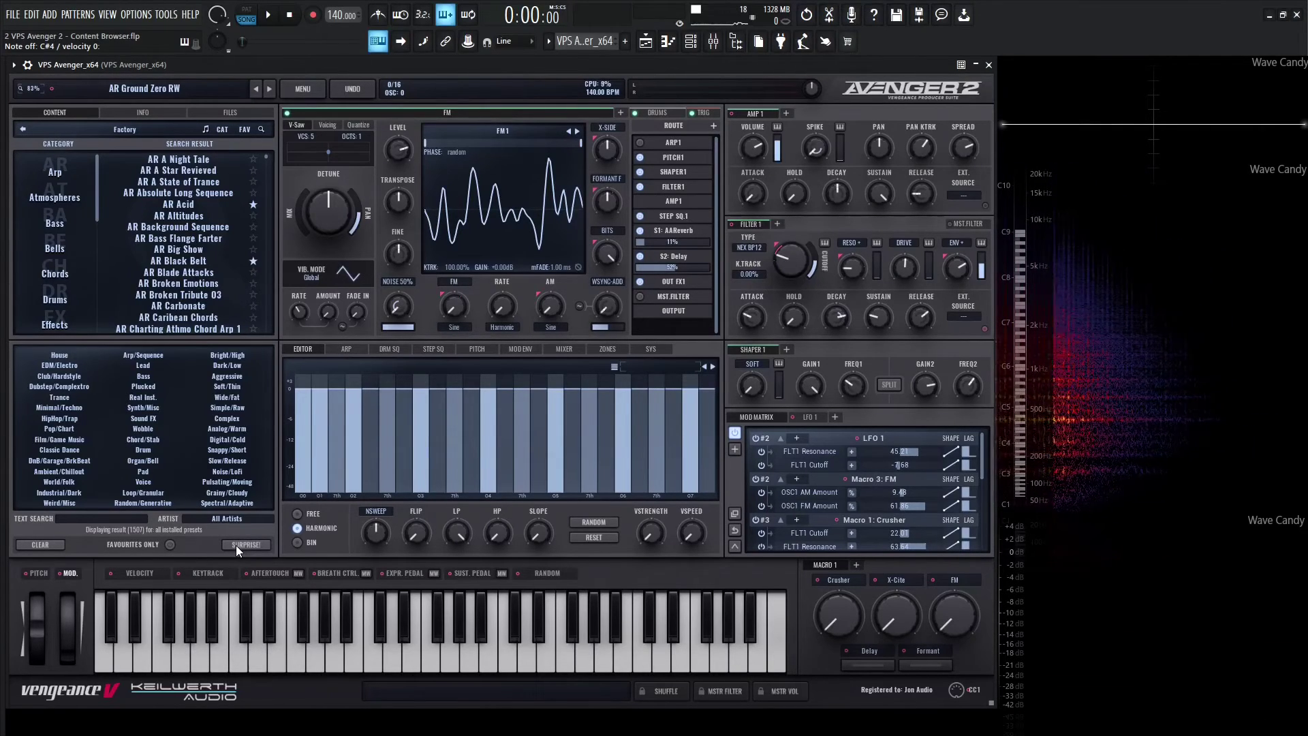
pyautogui.press('h')
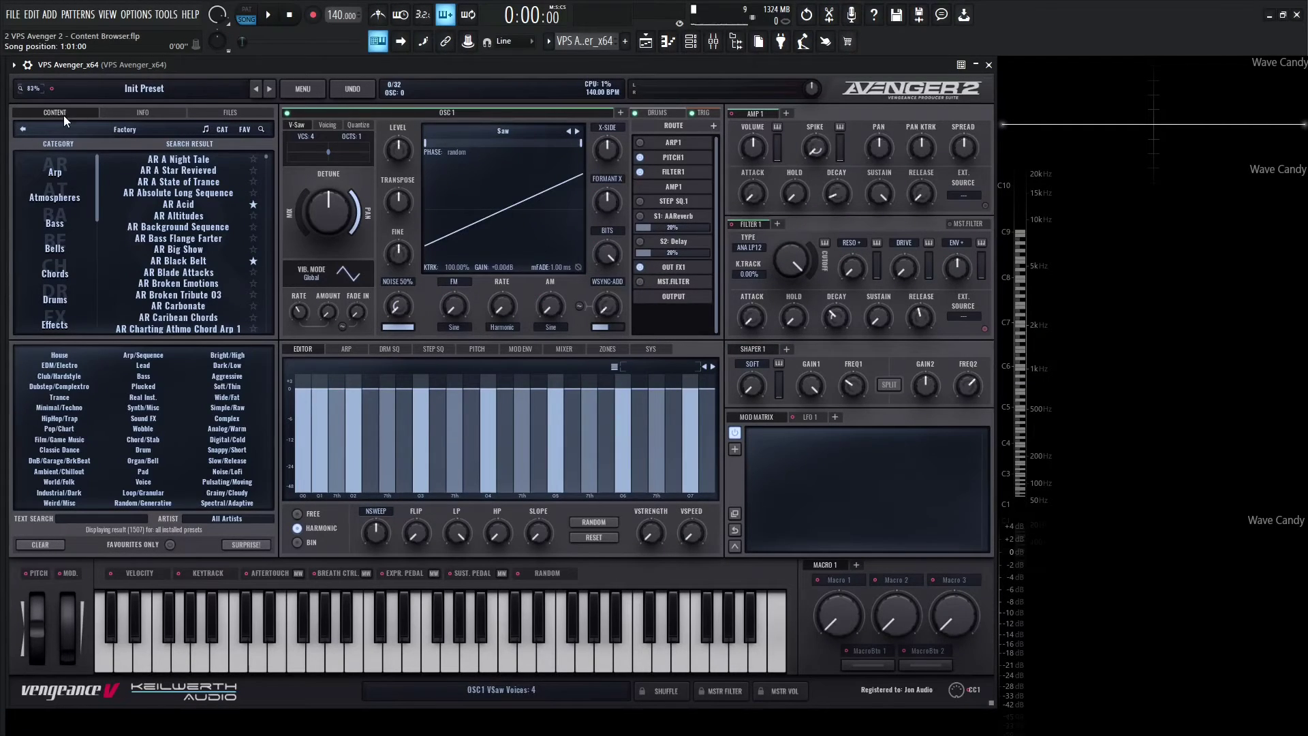
# Show the Init Preset's Info tags and mark its type as Bass.
pyautogui.click(148, 113)
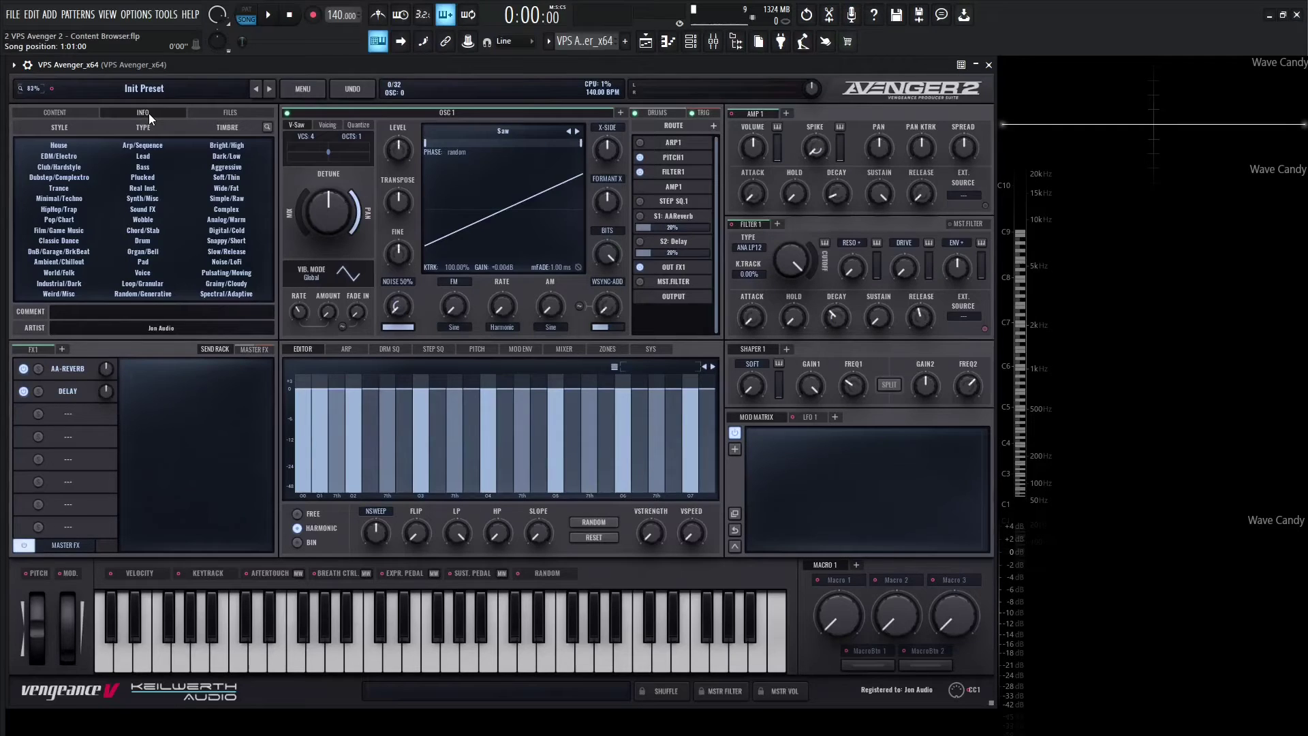
pyautogui.click(155, 167)
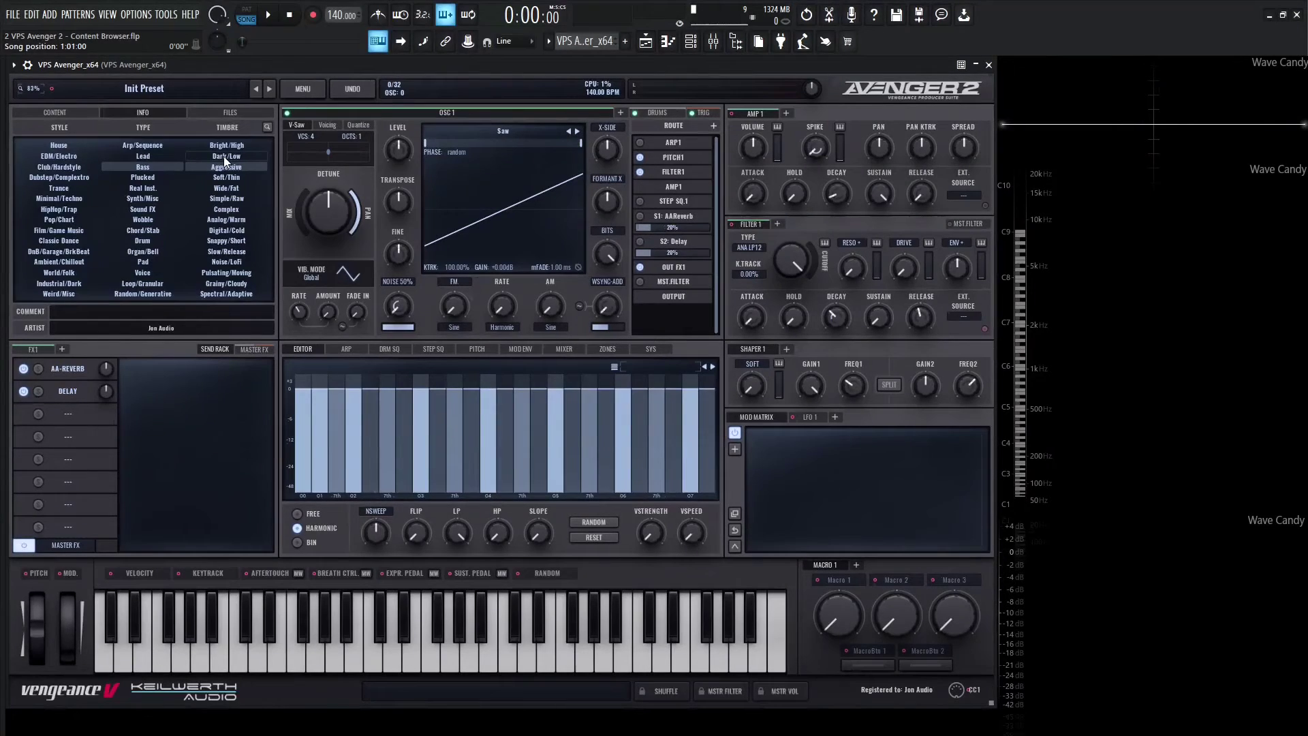
# Switch the browser to the FILES tab to view the drives.
pyautogui.click(232, 113)
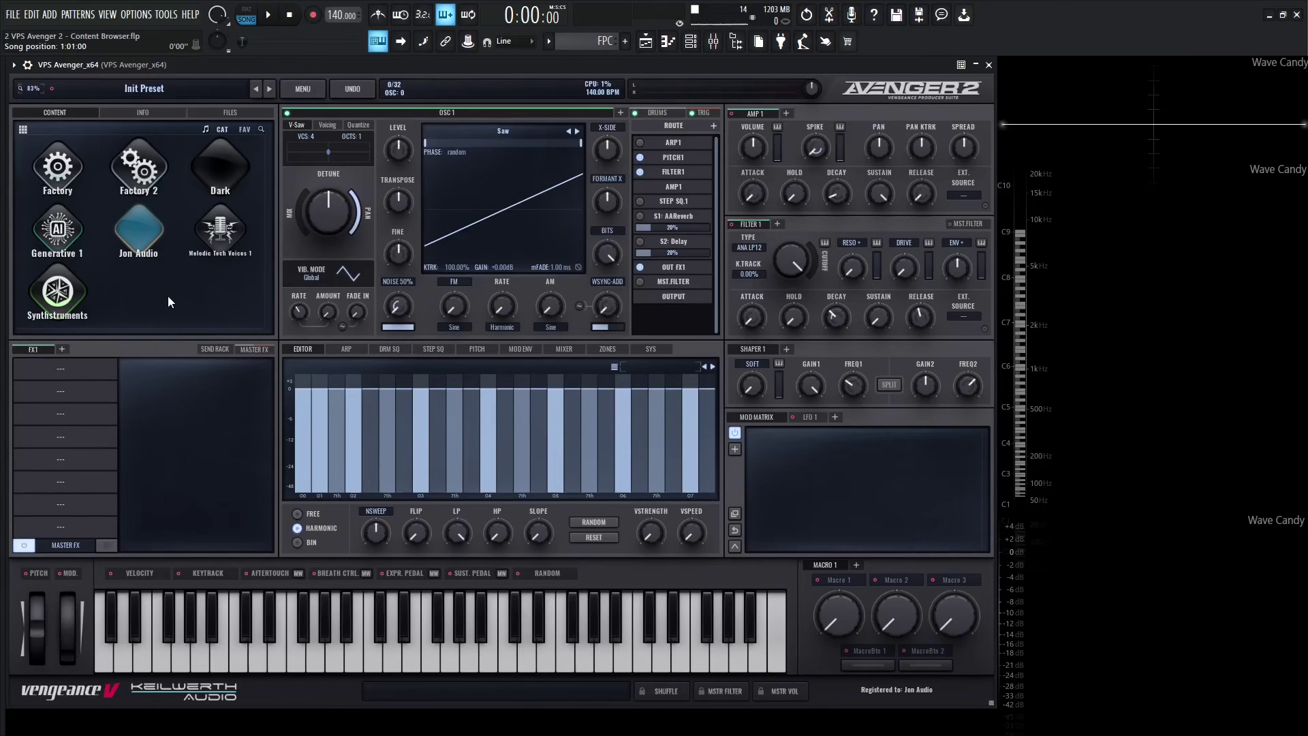
# Add a new custom expansion from the grid's right-click menu, keeping the default name Custom 1.
pyautogui.rightClick(200, 288)
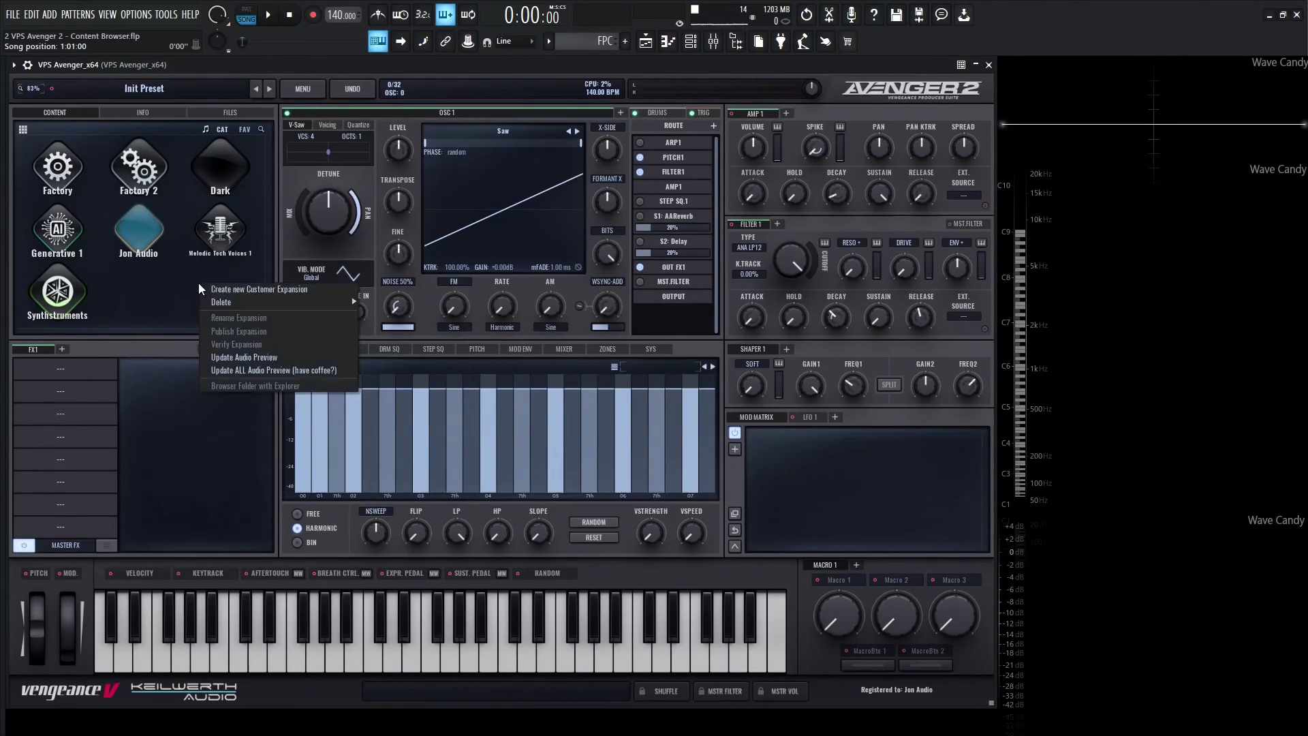
pyautogui.click(234, 292)
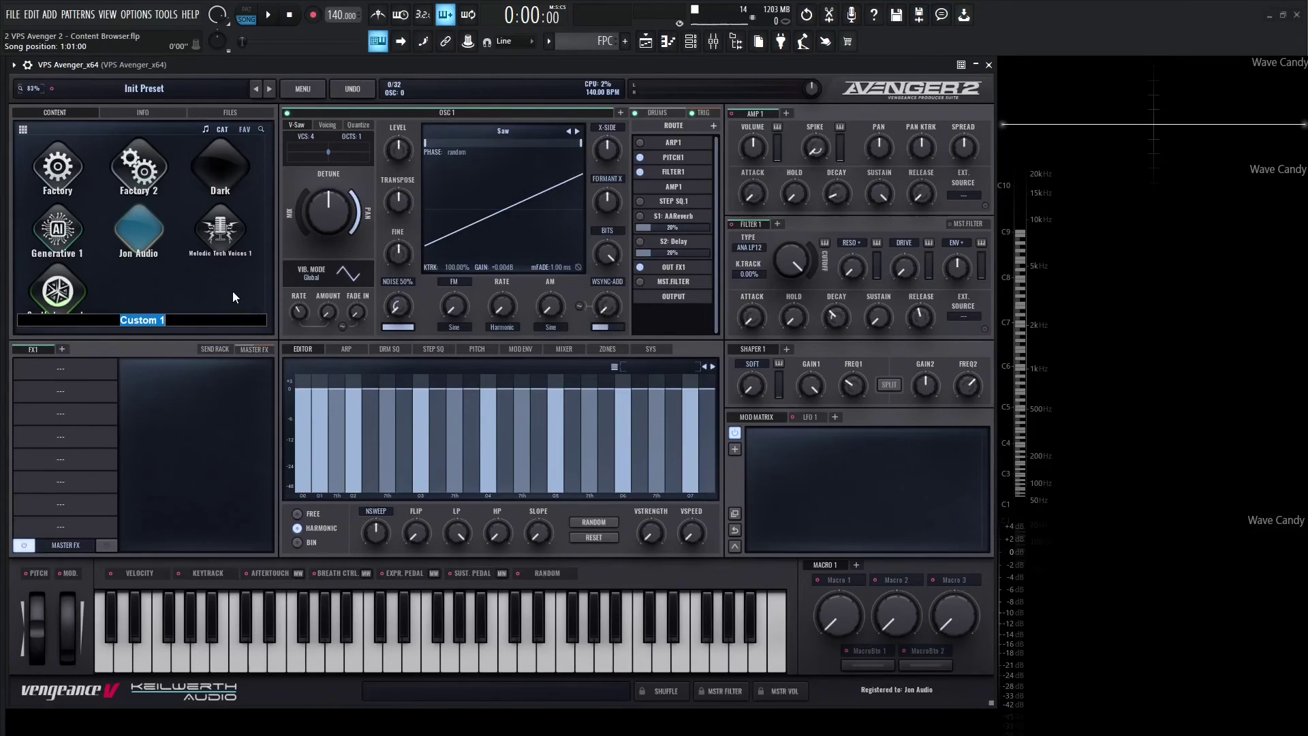
pyautogui.press('Escape')
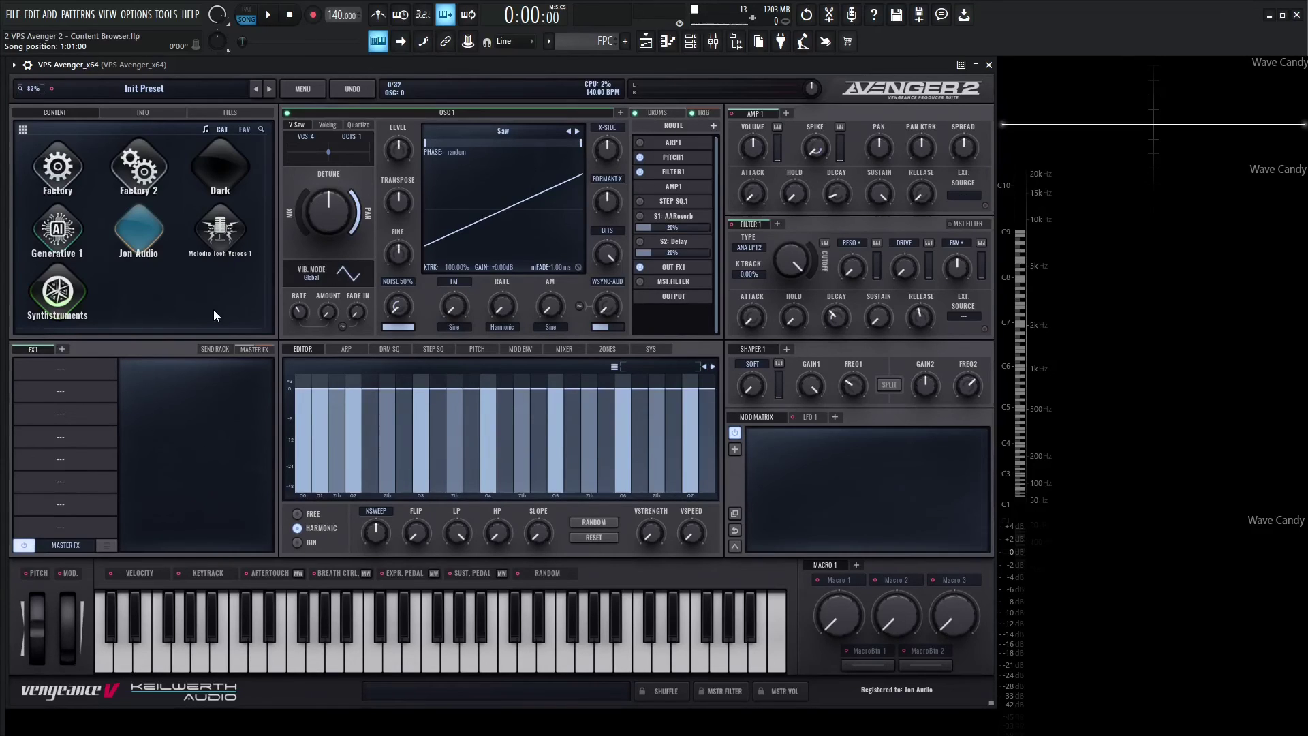
pyautogui.rightClick(145, 232)
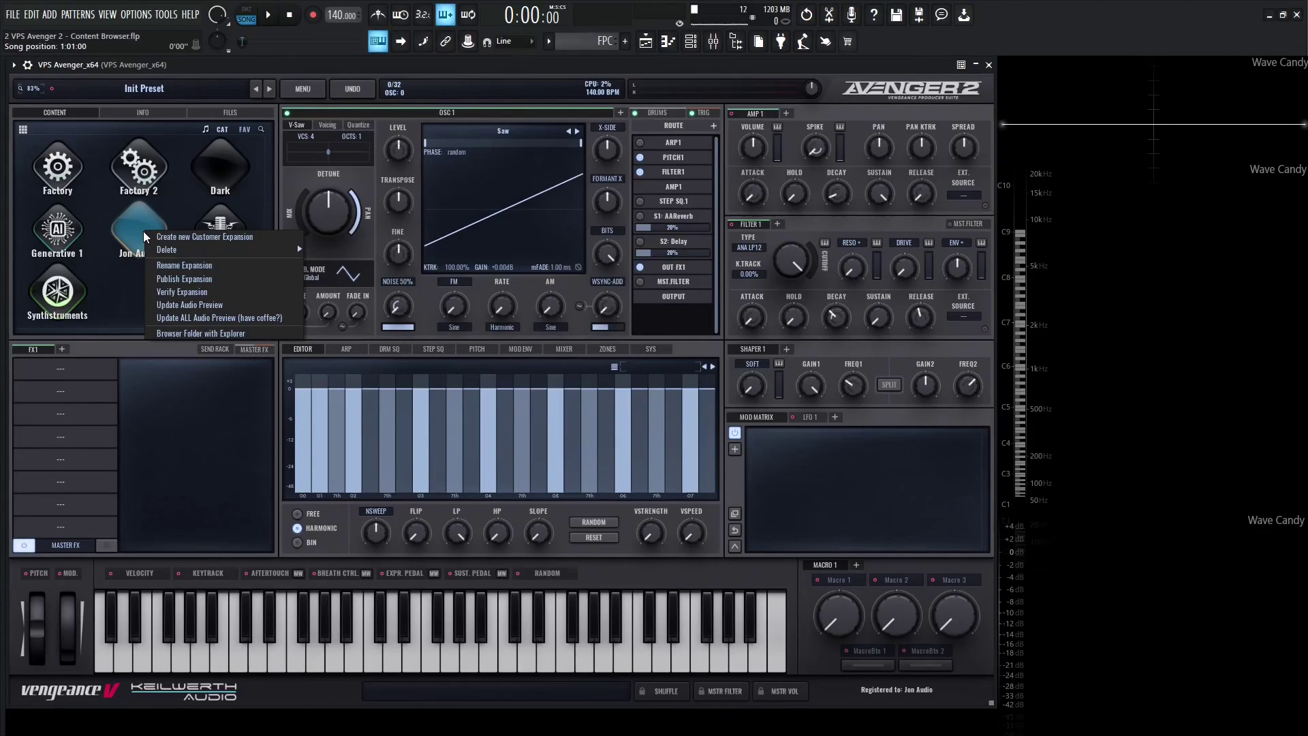
pyautogui.click(194, 306)
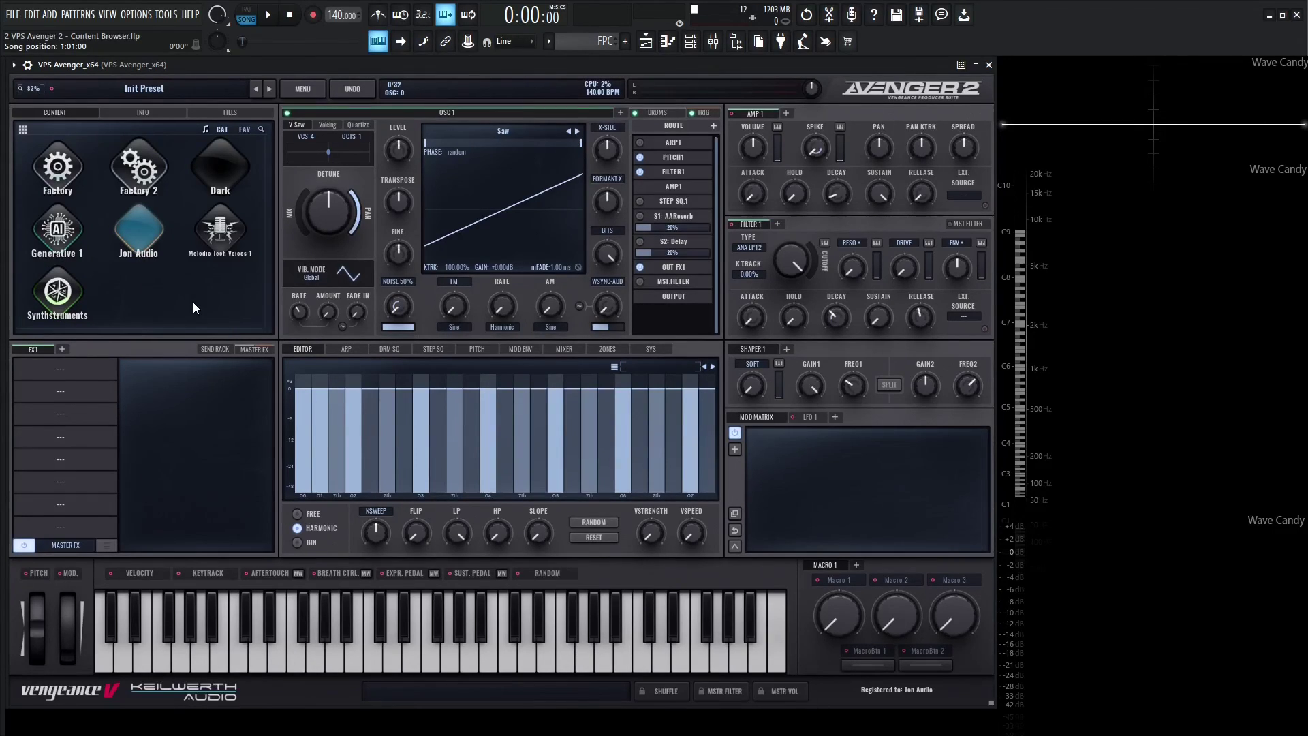